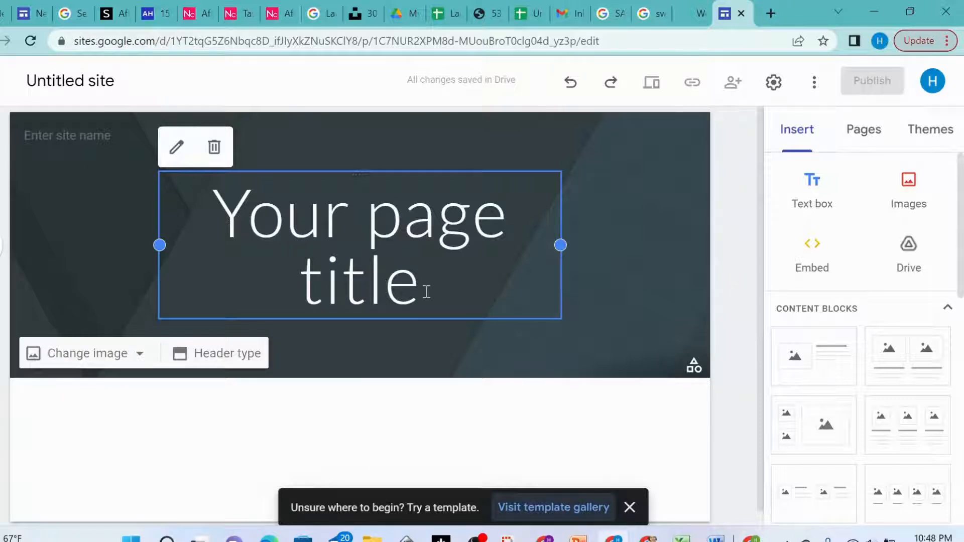
Replace the placeholder page title in the site header with "Women Fashion"
left_click(427, 292)
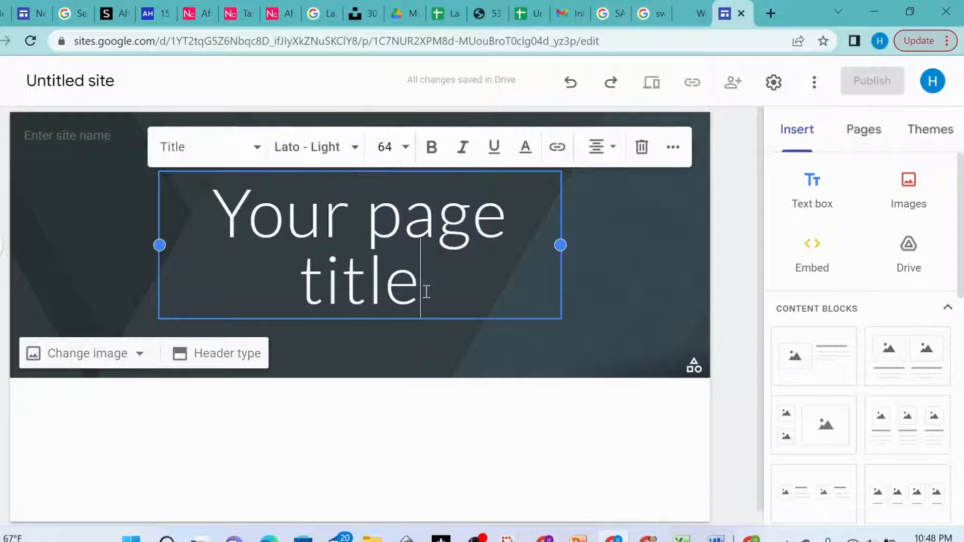
key("BackSpace")
key("BackSpace")
key("BackSpace")
key("BackSpace")
key("BackSpace")
key("BackSpace")
key("BackSpace")
key("BackSpace")
key("BackSpace")
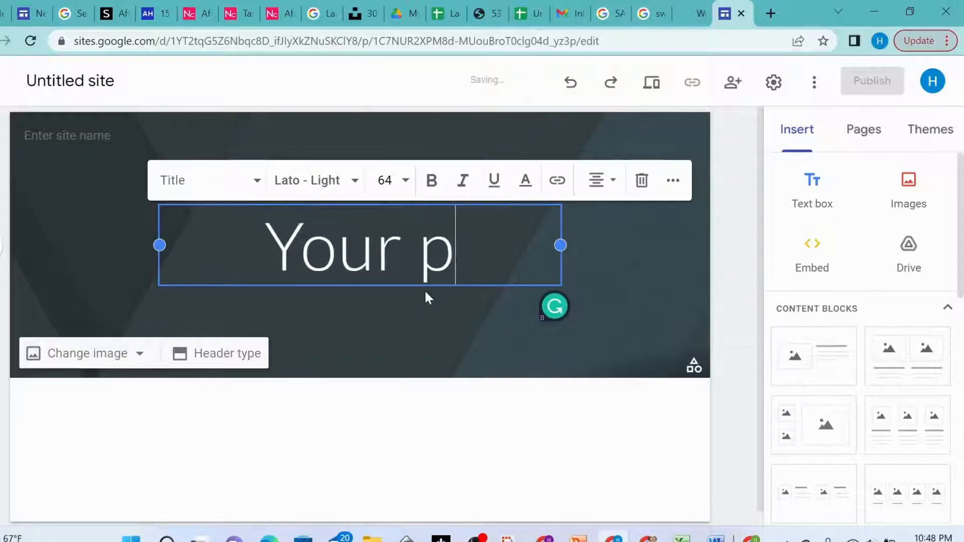
key("BackSpace")
key("BackSpace")
key("BackSpace")
key("BackSpace")
key("BackSpace")
key("BackSpace")
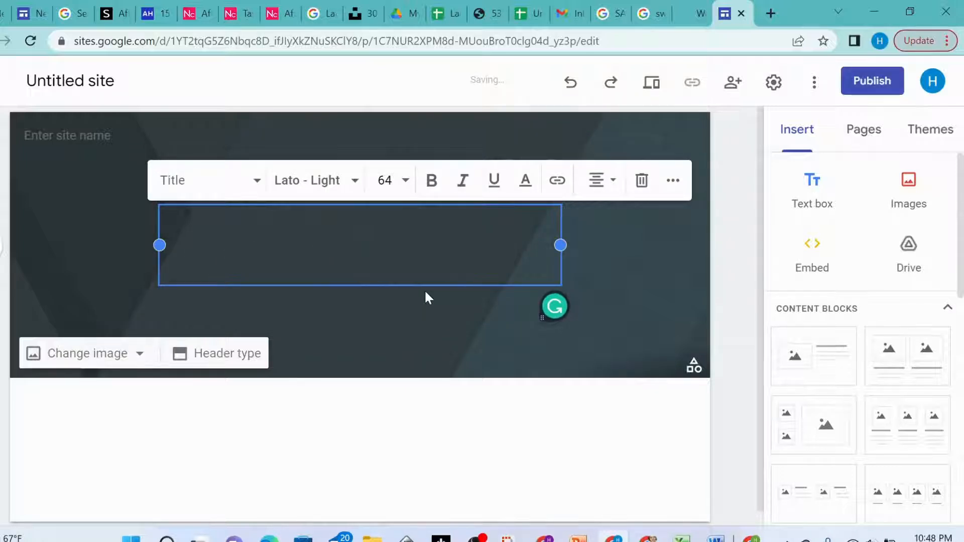
type("Wo")
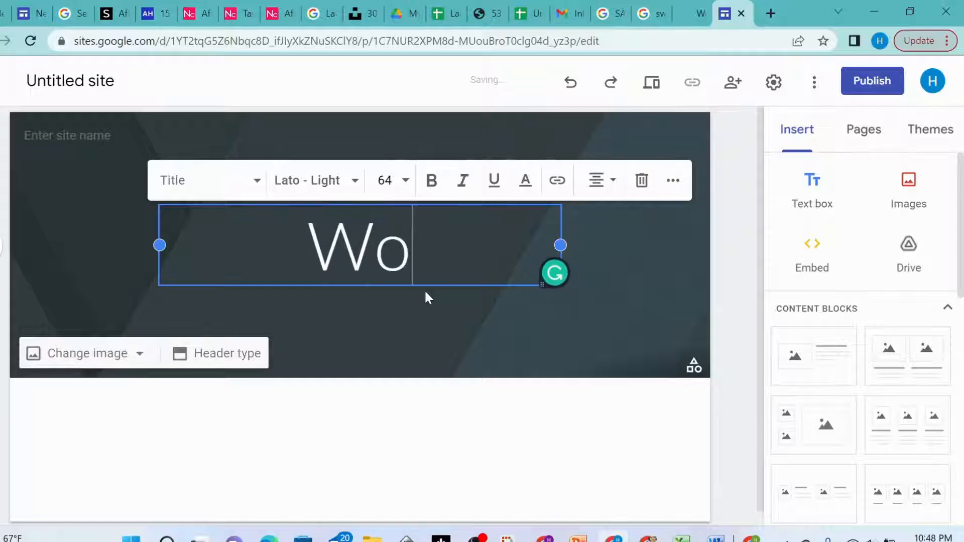
type("men Fashion")
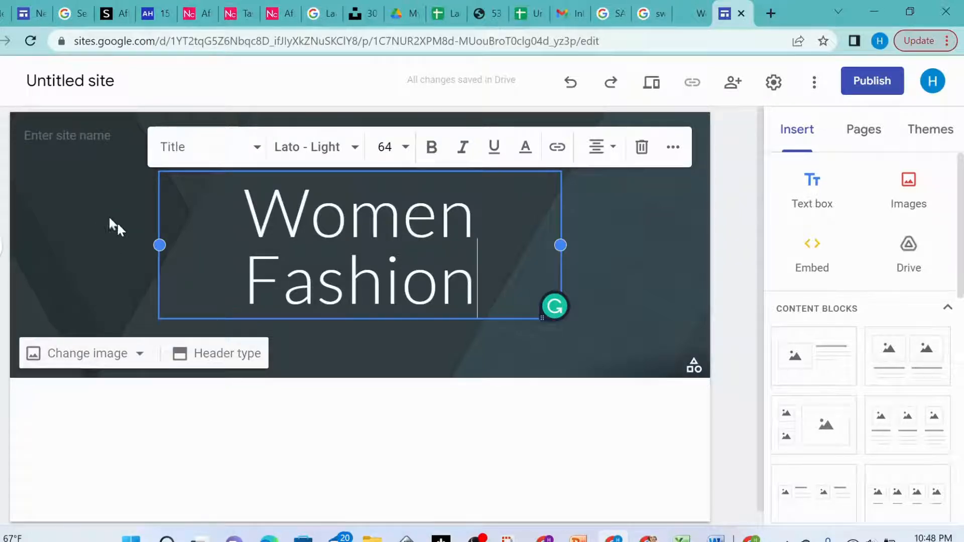
Upload the photo of a woman carrying shopping bags from the Downloads folder as the header's background image
left_click(142, 356)
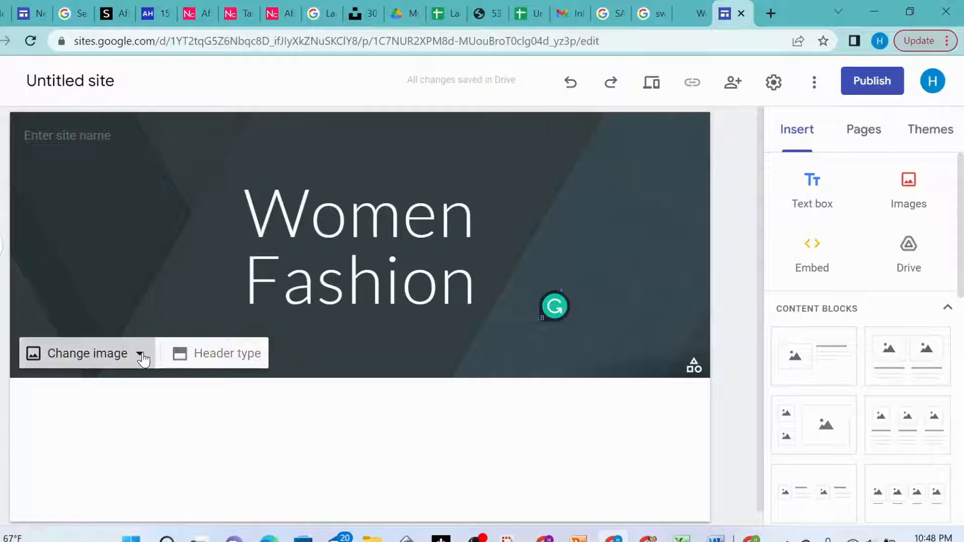
left_click(65, 401)
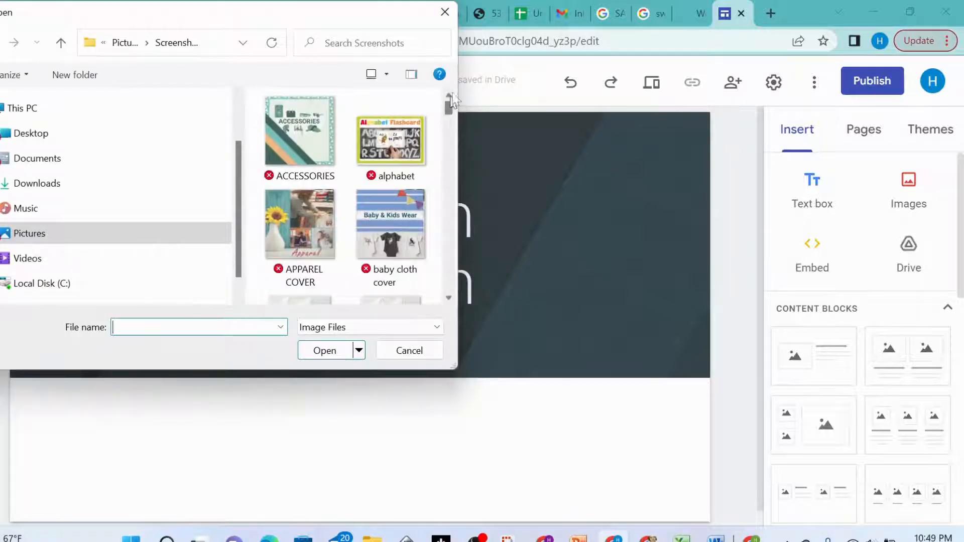
left_click(35, 185)
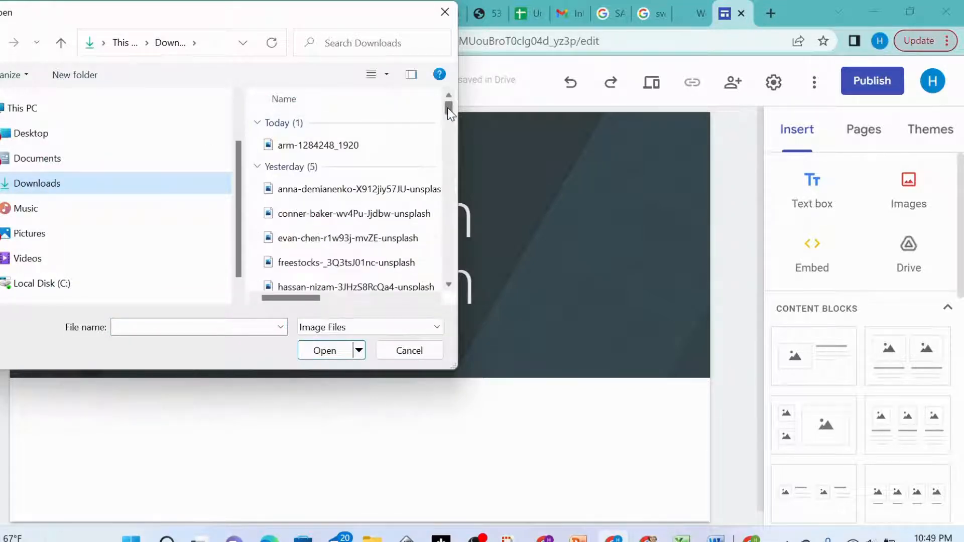
double_click(334, 254)
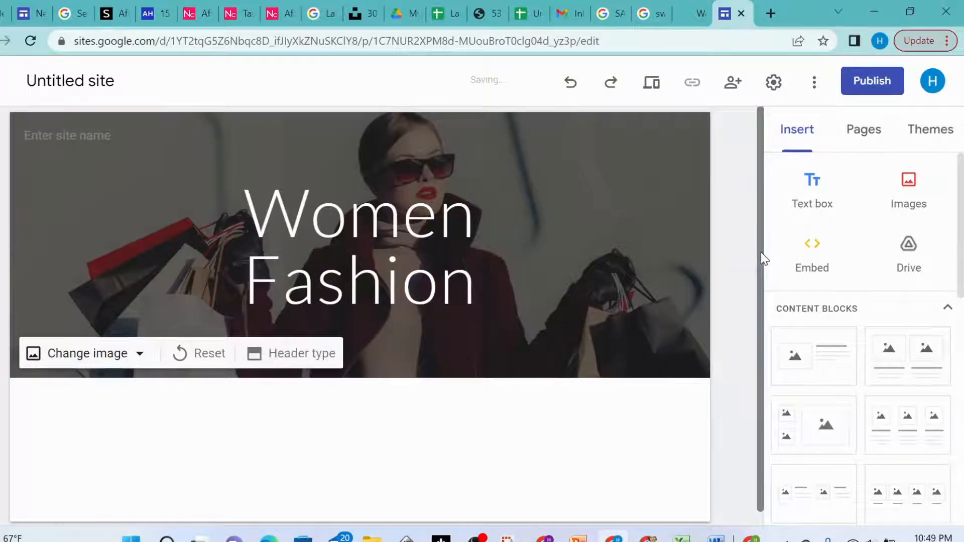
scroll(761, 261, "down", 1)
scroll(762, 271, "down", 1)
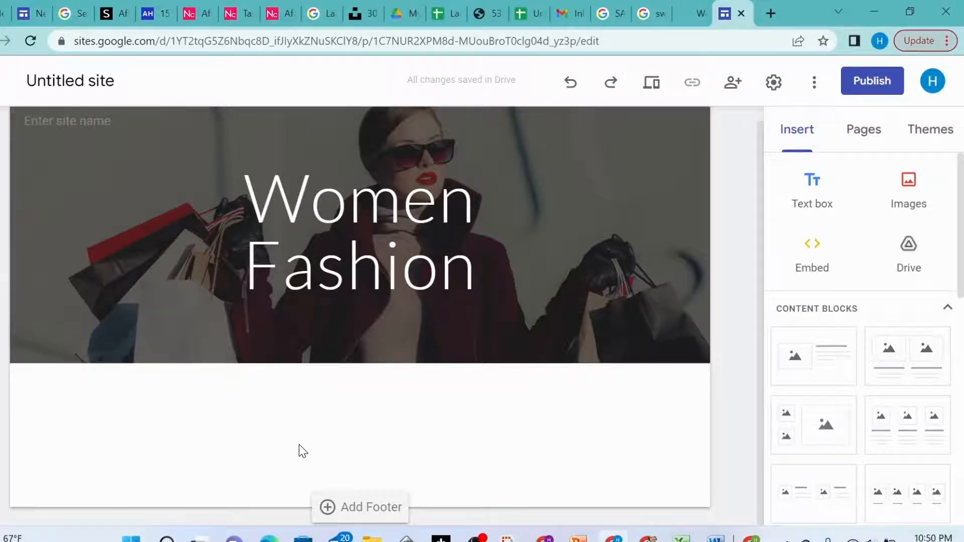
Switch to the Newchic affiliate site and view the account overview through to the end of the page
left_click(203, 13)
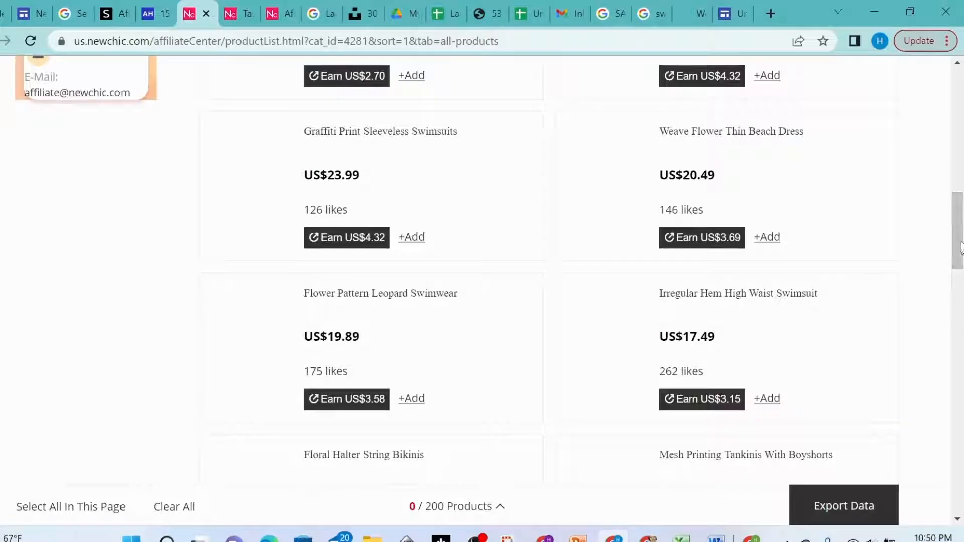
left_click_drag(960, 242, 961, 78)
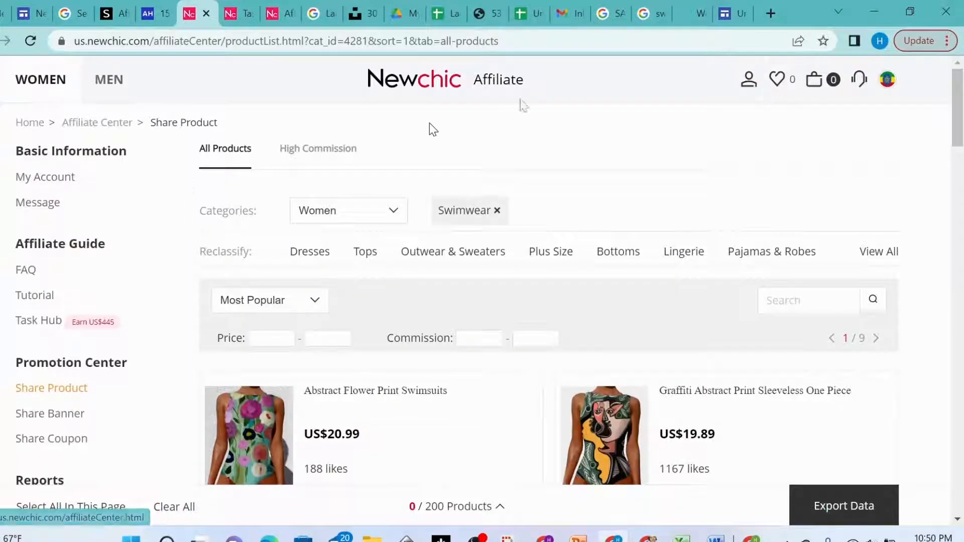
left_click(33, 183)
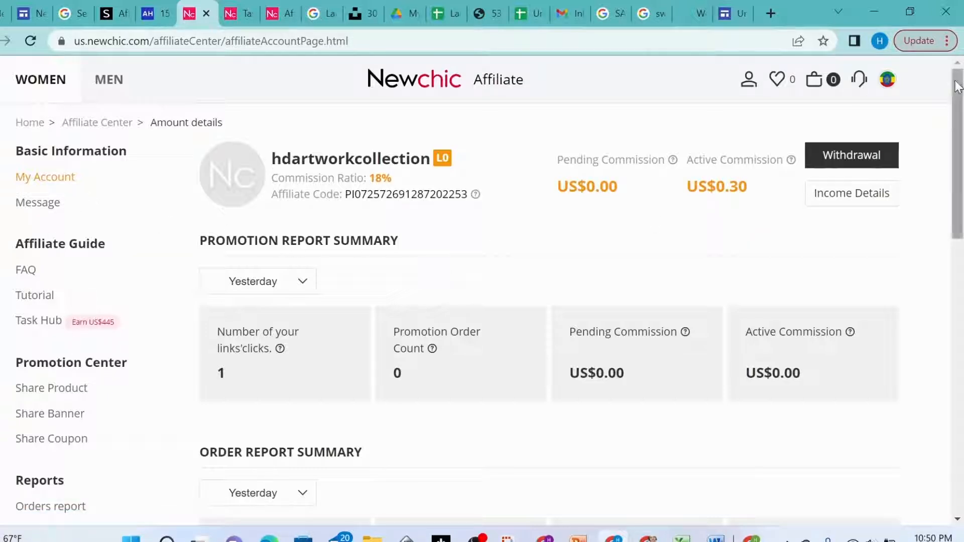
left_click_drag(957, 106, 956, 402)
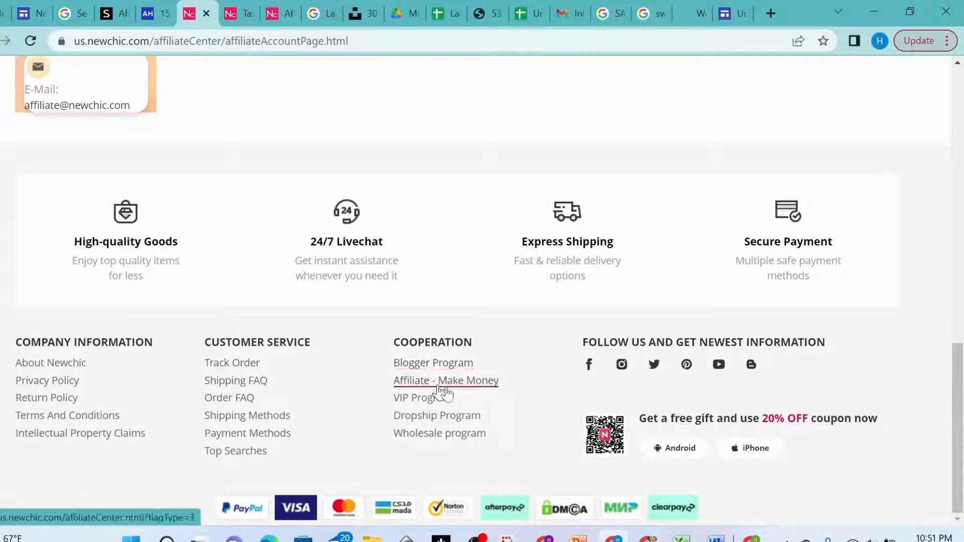
Open the "Affiliate - Make Money" page and review its Best Choice and Popular Promotion offers
left_click(470, 387)
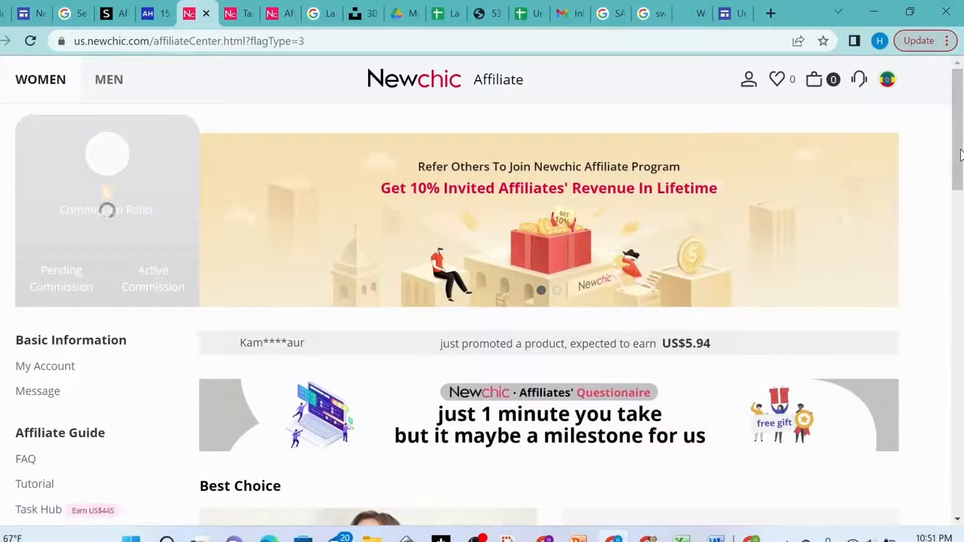
left_click_drag(961, 162, 961, 176)
scroll(961, 176, "down", 12)
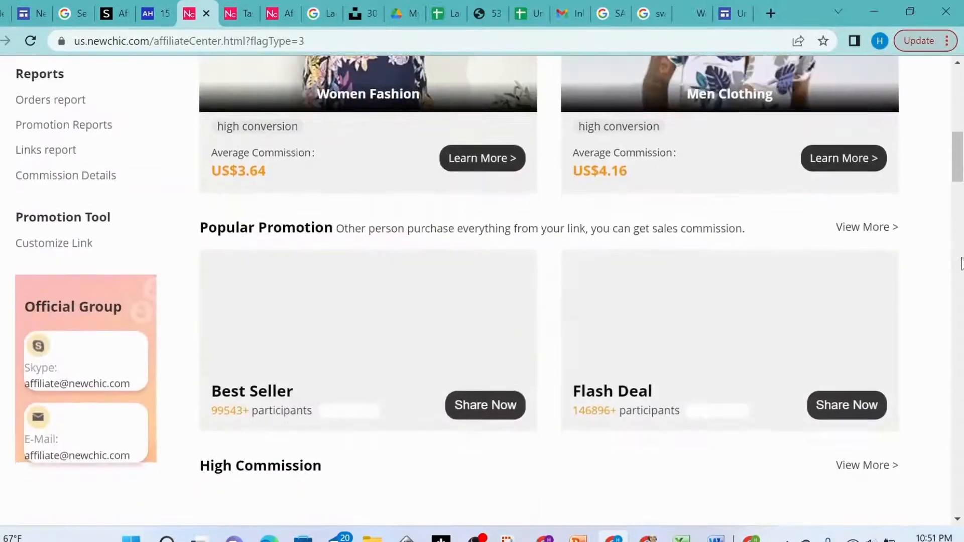
scroll(960, 251, "up", 15)
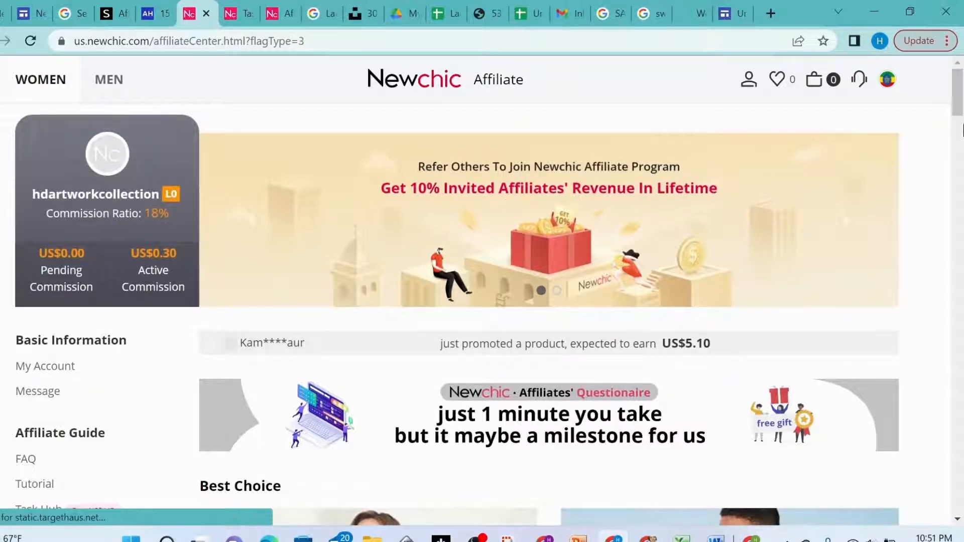
left_click_drag(962, 88, 959, 127)
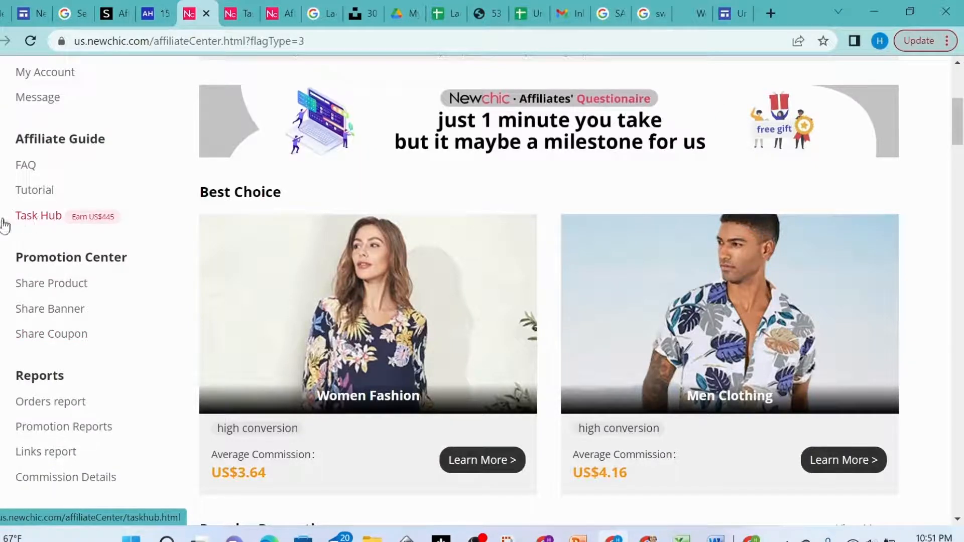
Open the affiliate Task Hub and review the available tasks and their bonuses
left_click(40, 221)
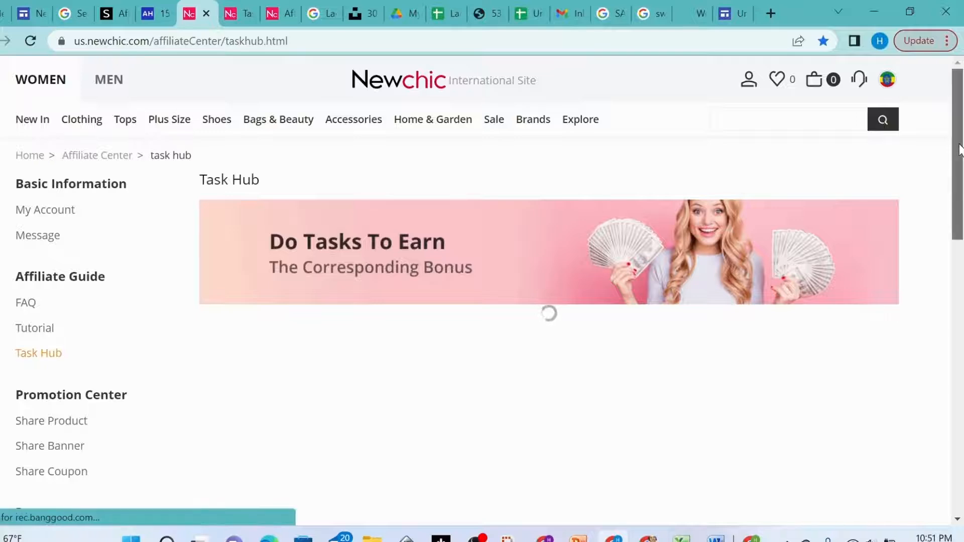
left_click_drag(959, 150, 958, 180)
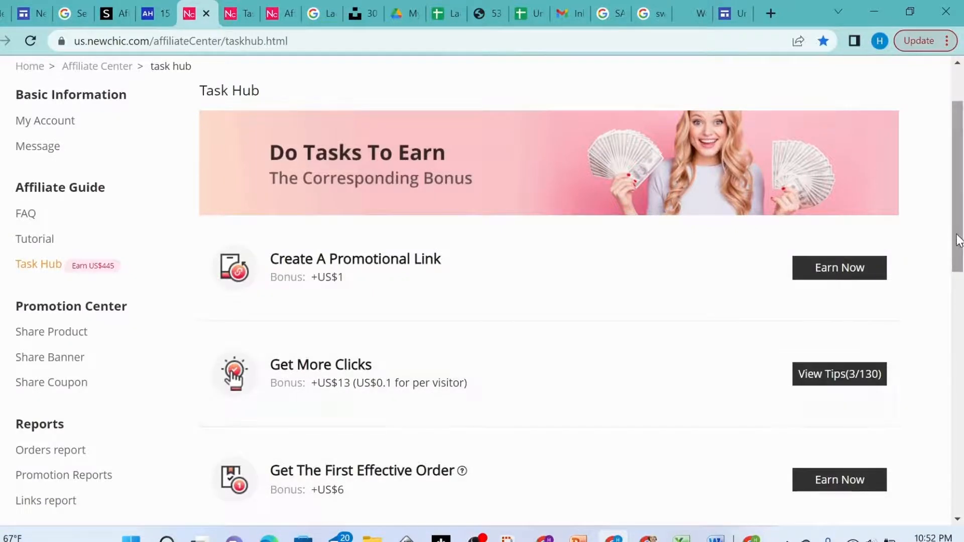
left_click_drag(957, 244, 957, 317)
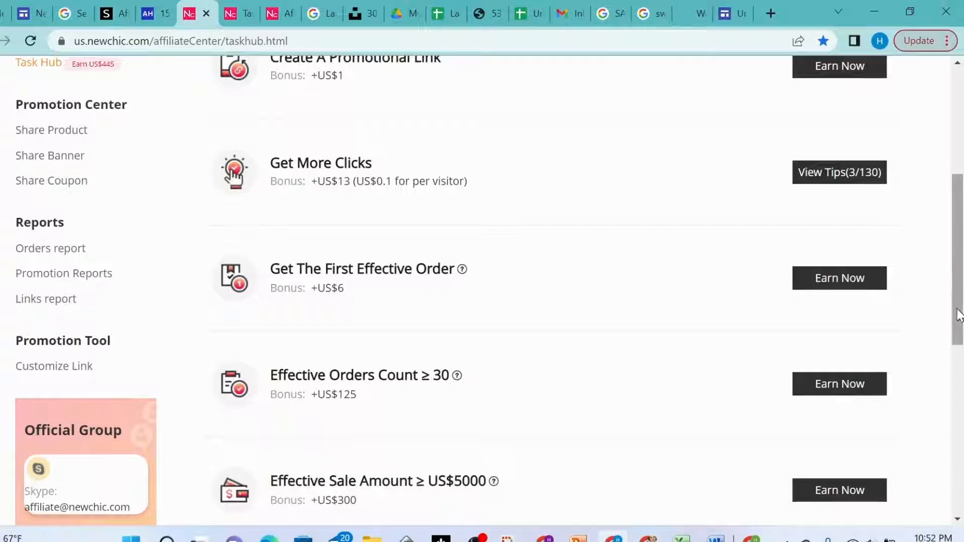
left_click_drag(959, 314, 960, 234)
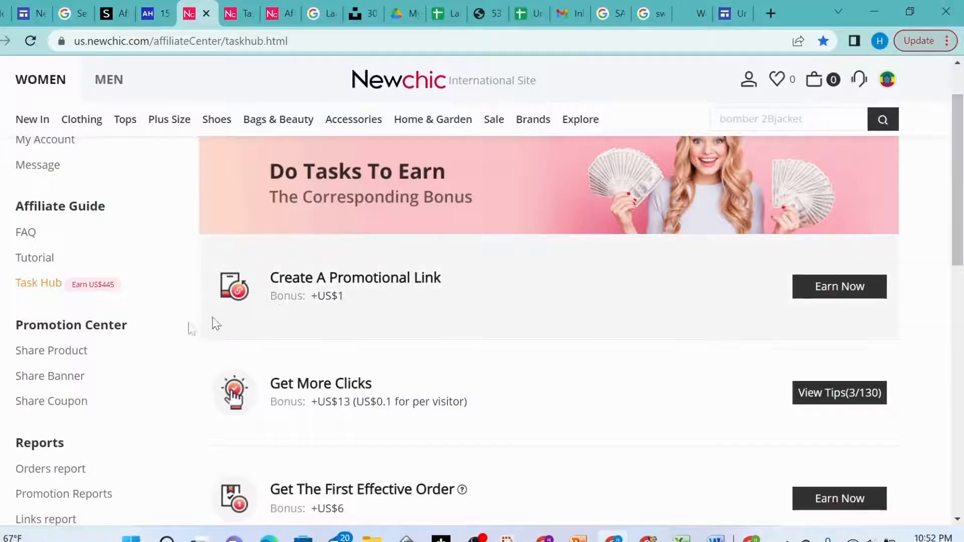
Open the shareable products, show all products instead of high-commission ones, and filter them by the Women category
left_click(57, 356)
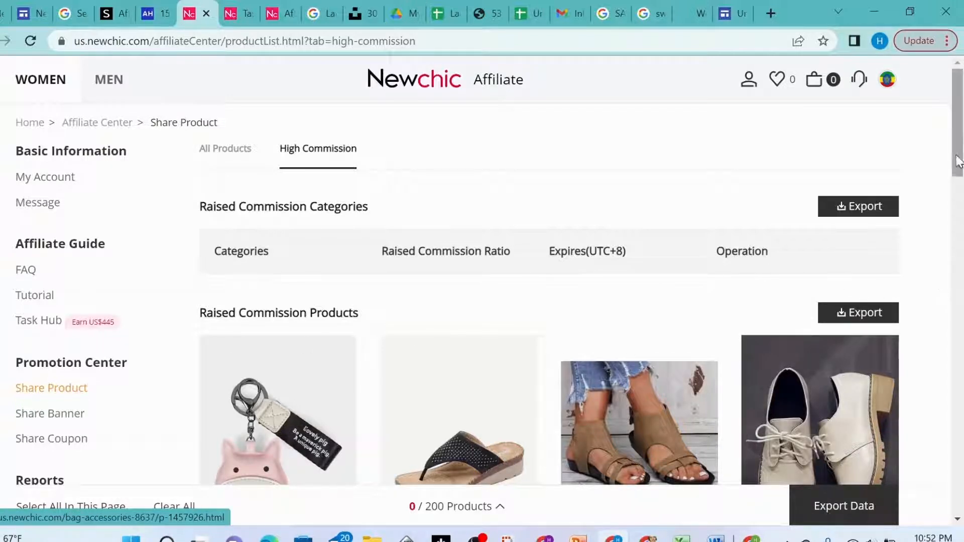
mouse_move(963, 154)
left_mouse_down()
mouse_move(963, 445)
mouse_move(963, 141)
left_mouse_up()
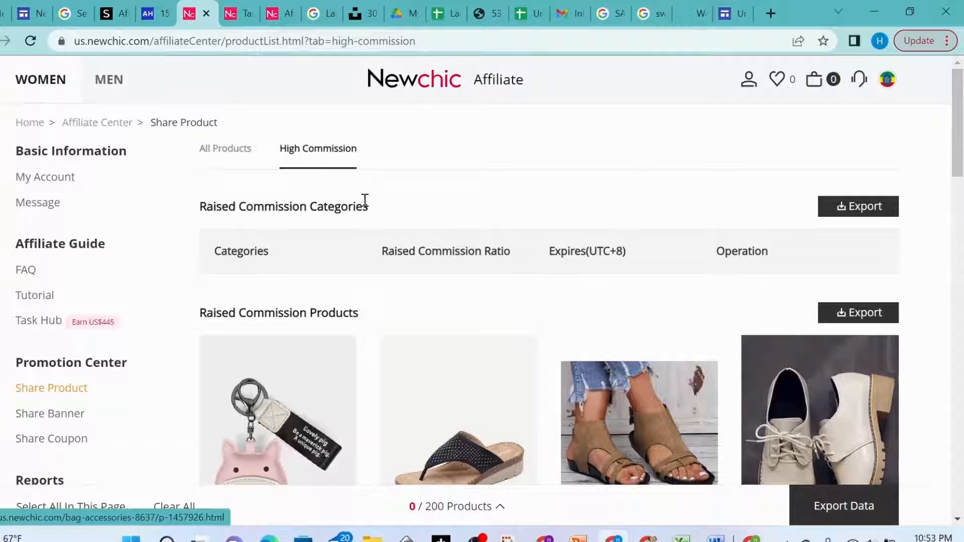
left_click(210, 157)
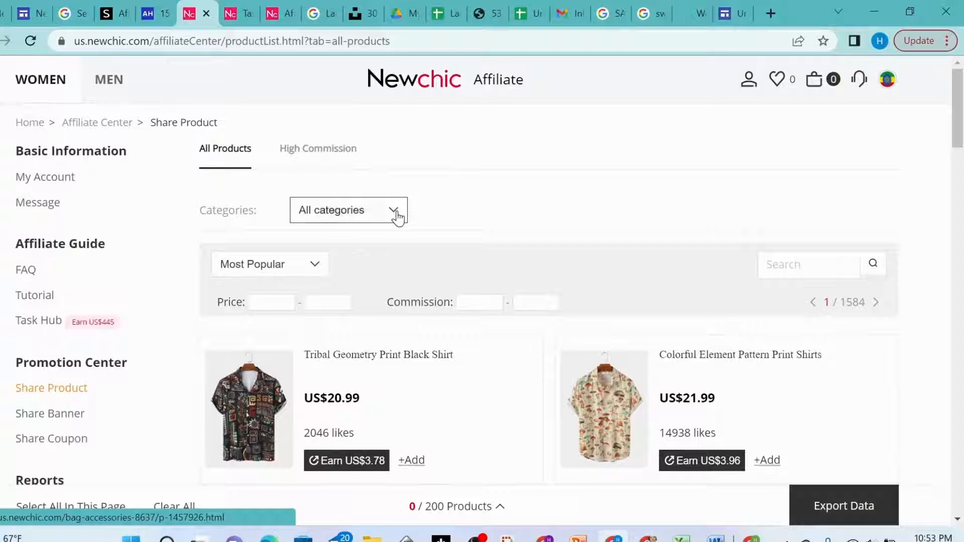
left_click(397, 218)
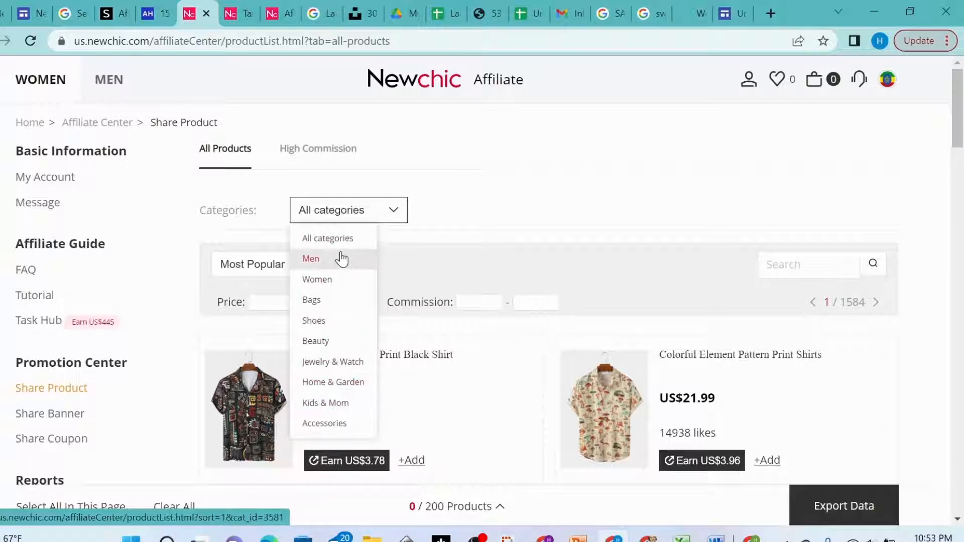
left_click(333, 280)
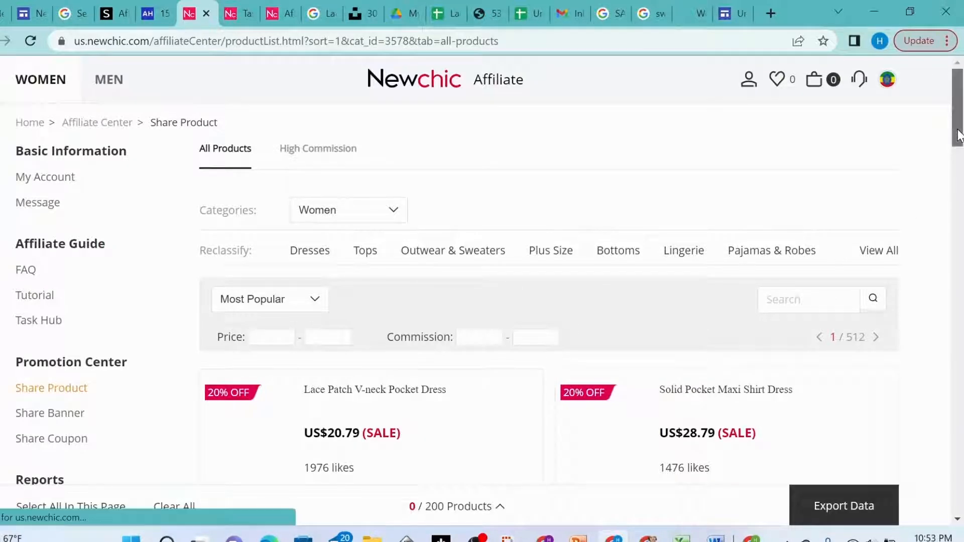
Expand the women's subcategories, narrow the products to Plus Size, and look through the listed items
scroll(959, 138, "down", 2)
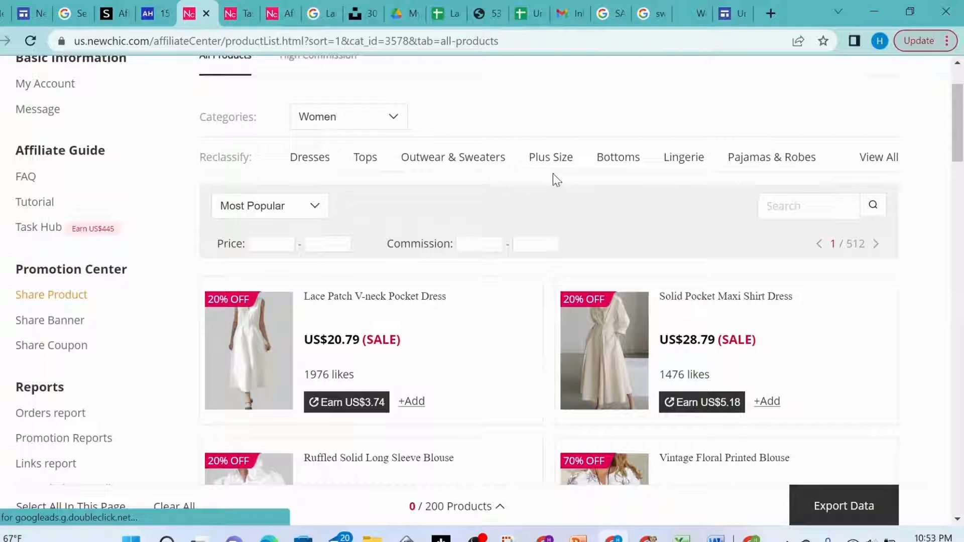
left_click(887, 159)
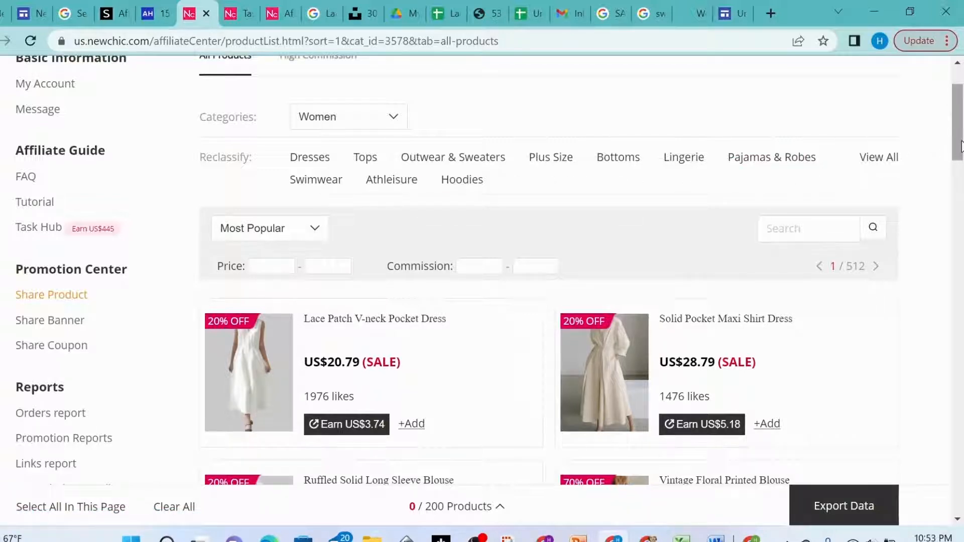
left_click_drag(961, 147, 961, 154)
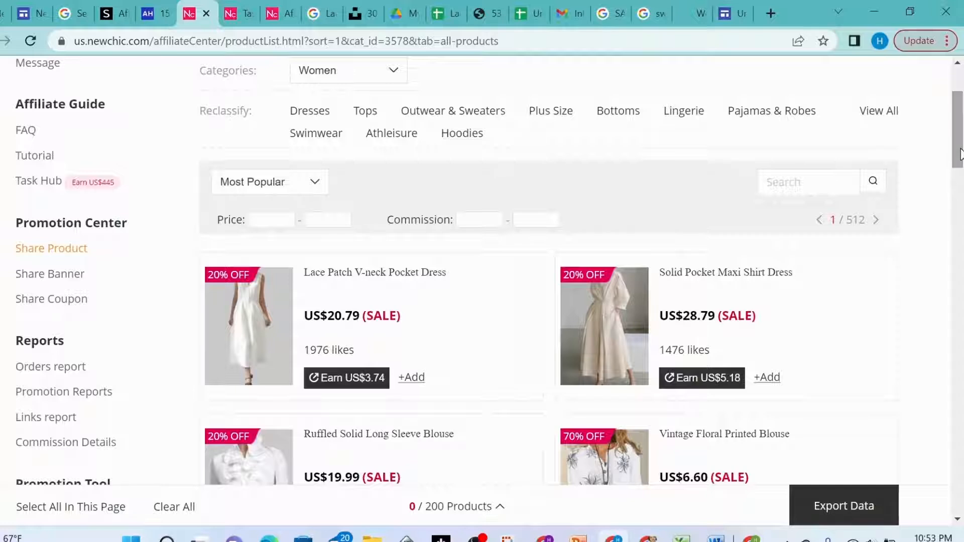
left_click(553, 114)
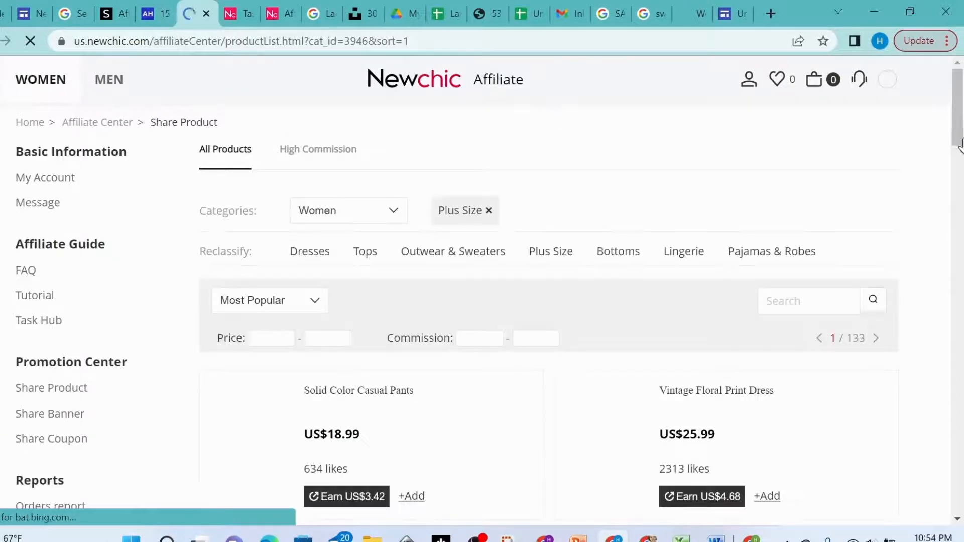
scroll(960, 146, "down", 2)
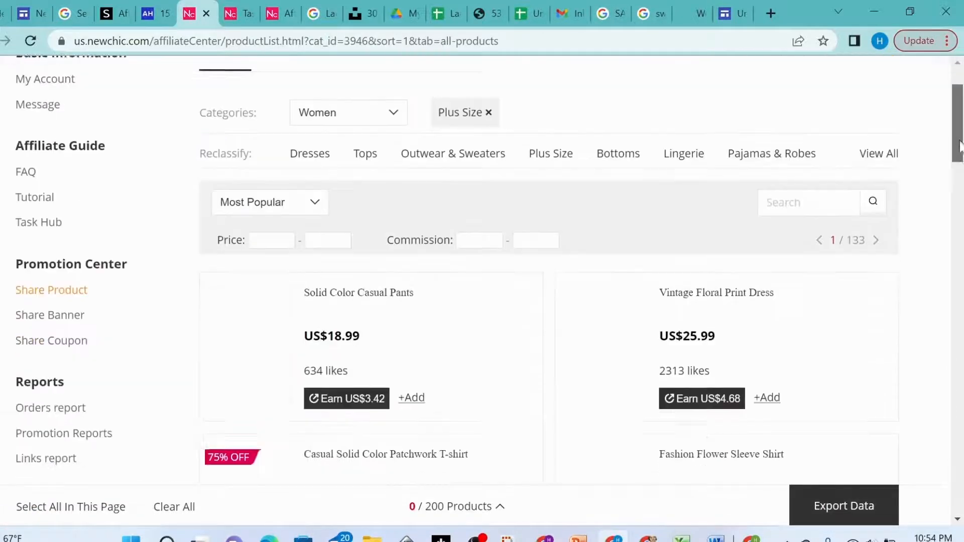
mouse_move(960, 142)
left_mouse_down()
mouse_move(962, 174)
mouse_move(963, 154)
left_mouse_up()
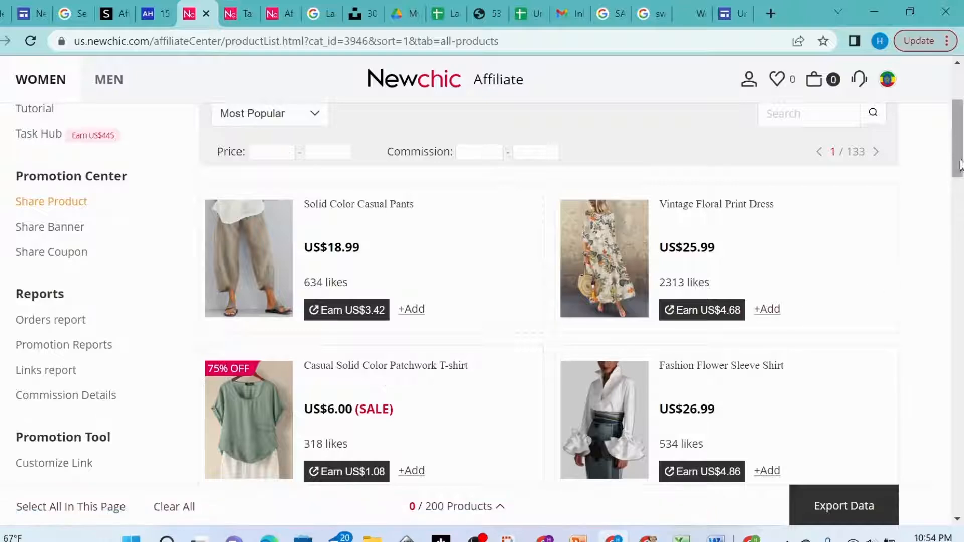
left_click_drag(960, 162, 960, 223)
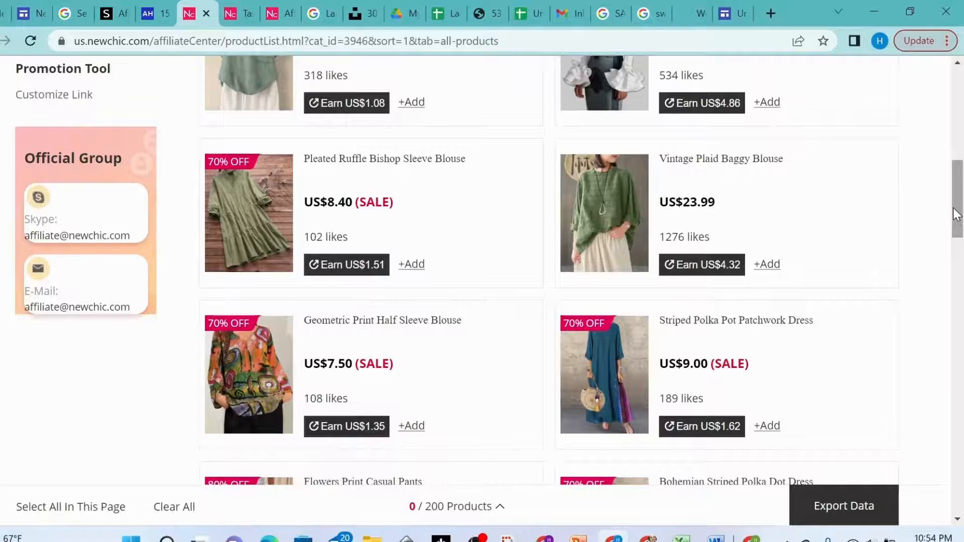
left_click_drag(956, 214, 926, 349)
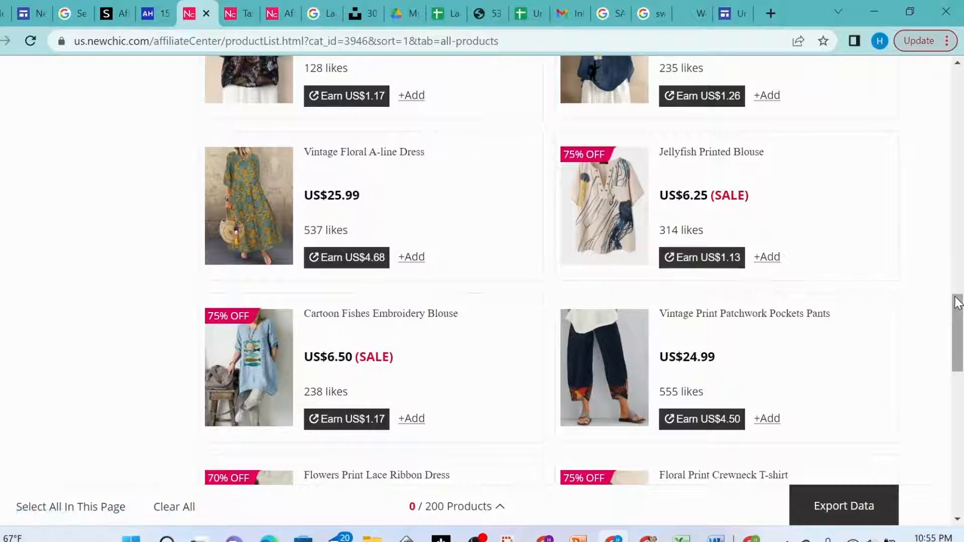
Add the Lace Crochet V-neck Maxi Dress to the selected products and export its affiliate data
left_click_drag(959, 314, 962, 415)
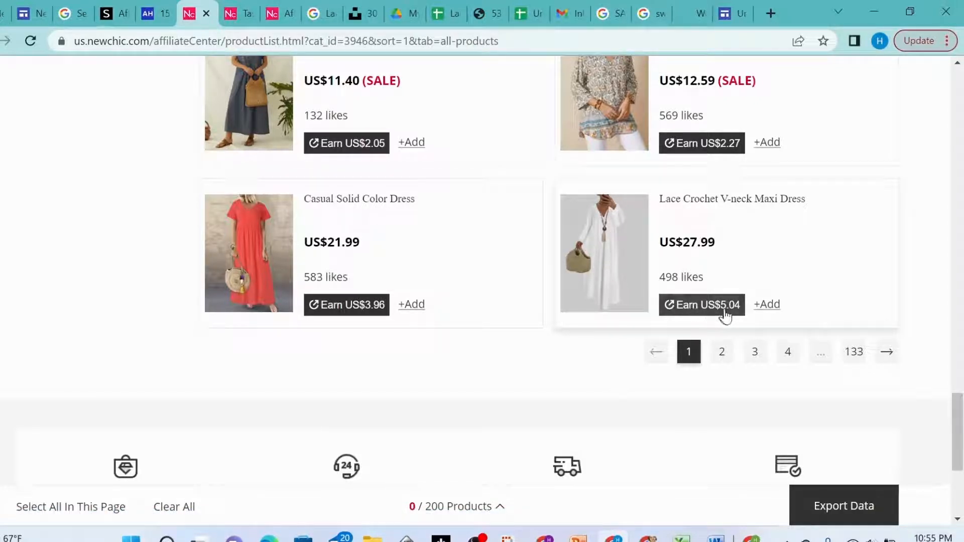
left_click(768, 305)
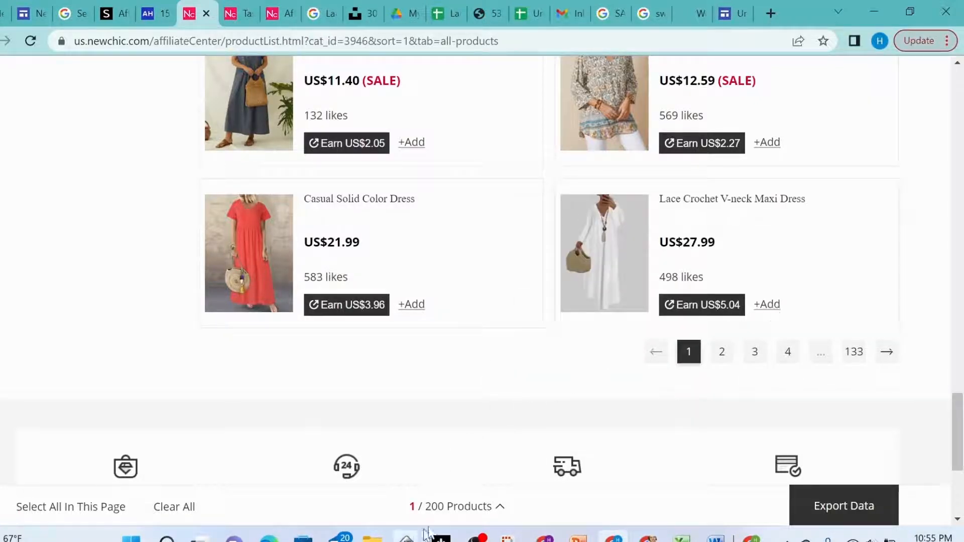
mouse_move(407, 536)
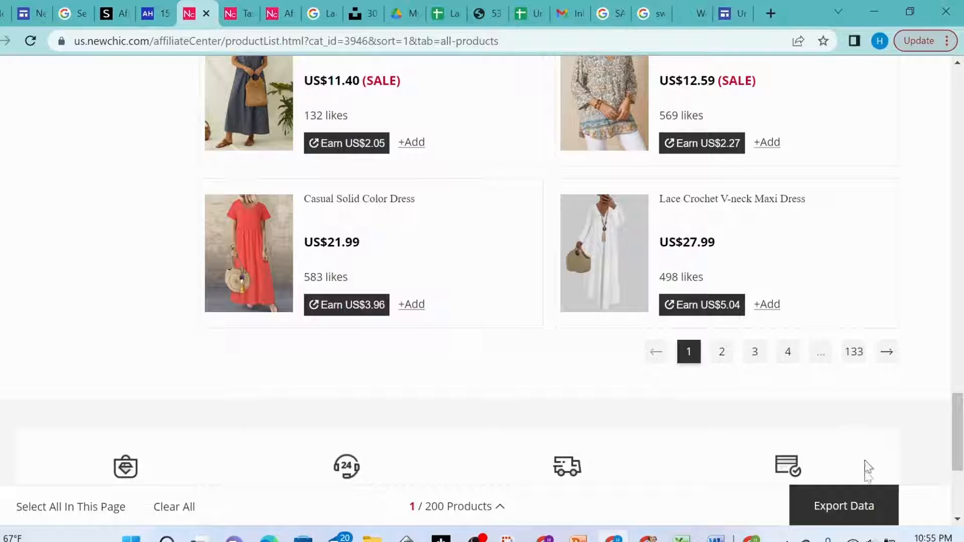
left_click(850, 519)
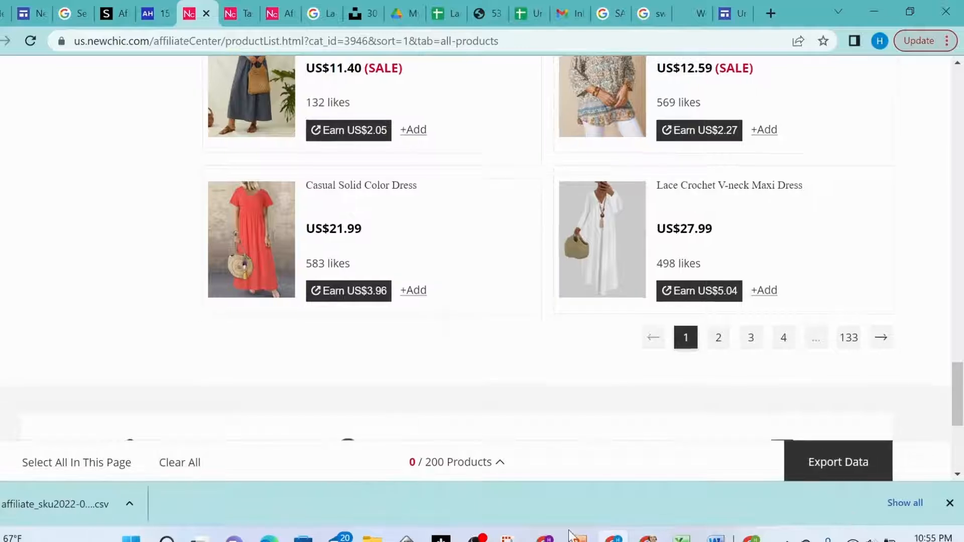
Open the exported affiliate CSV file in Excel and copy the full product image URL from cell C2
mouse_move(82, 536)
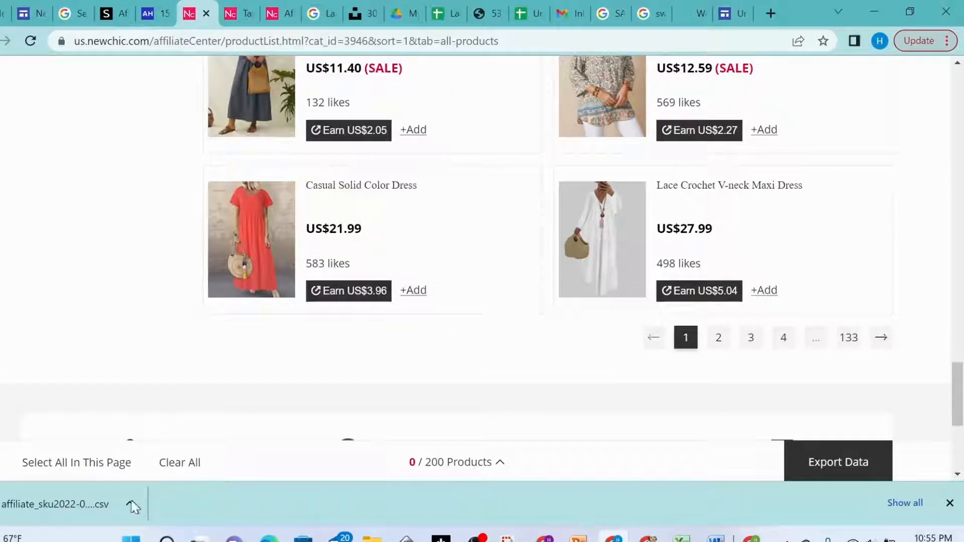
left_click(130, 505)
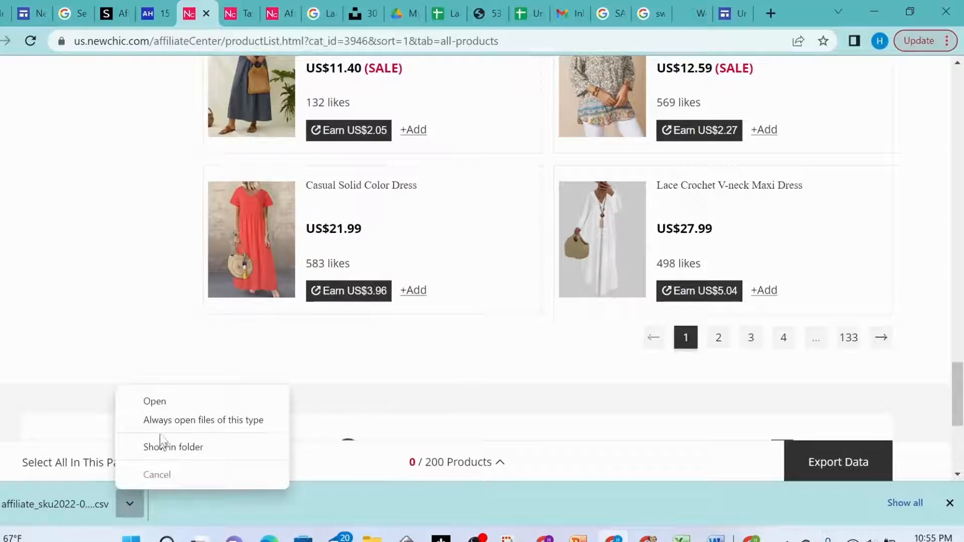
left_click(153, 402)
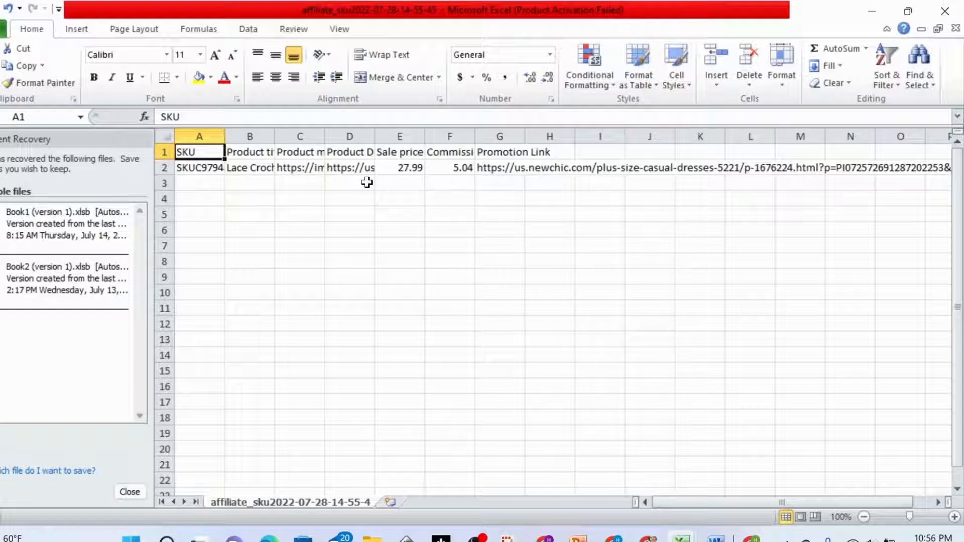
left_click(290, 171)
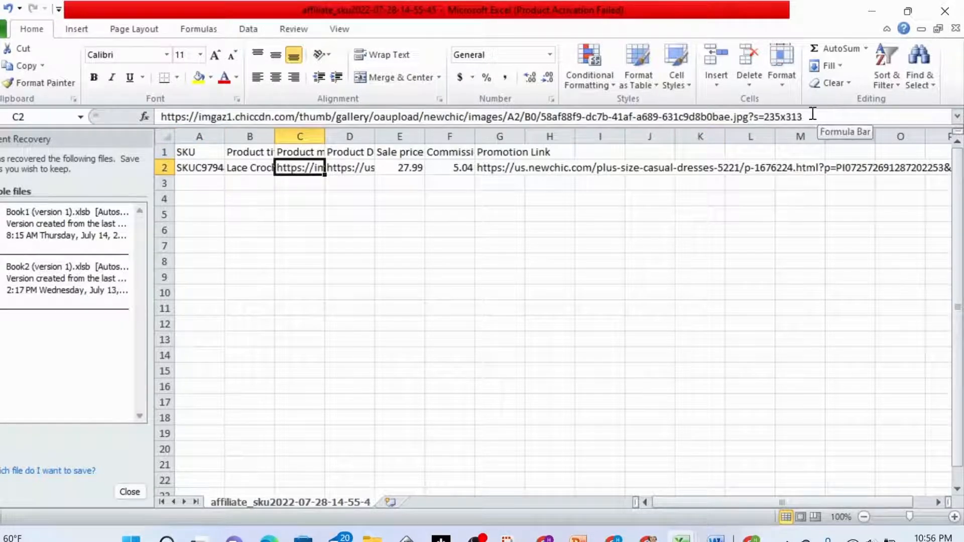
left_click_drag(810, 116, 160, 116)
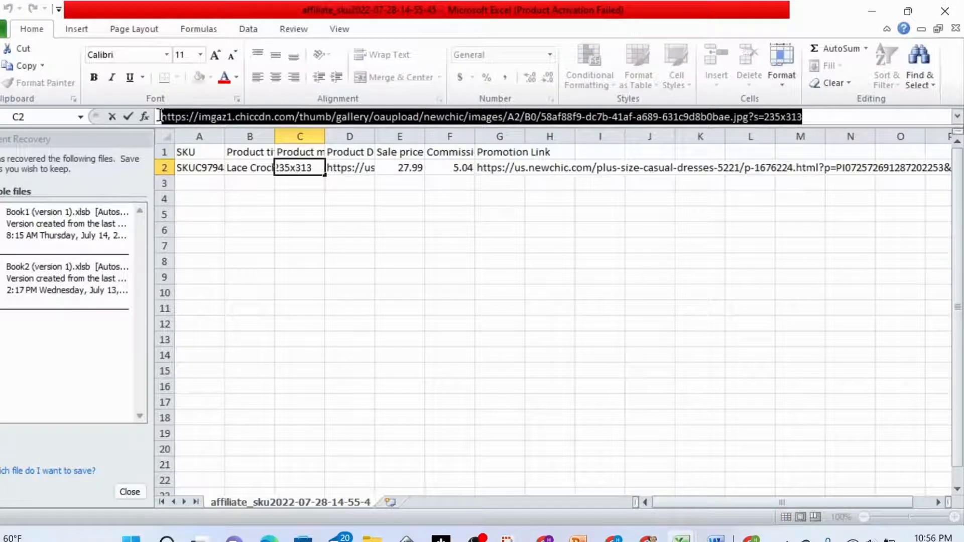
Switch to the Google Sites editor and look through the available themes and the elements that can be inserted
left_click(614, 538)
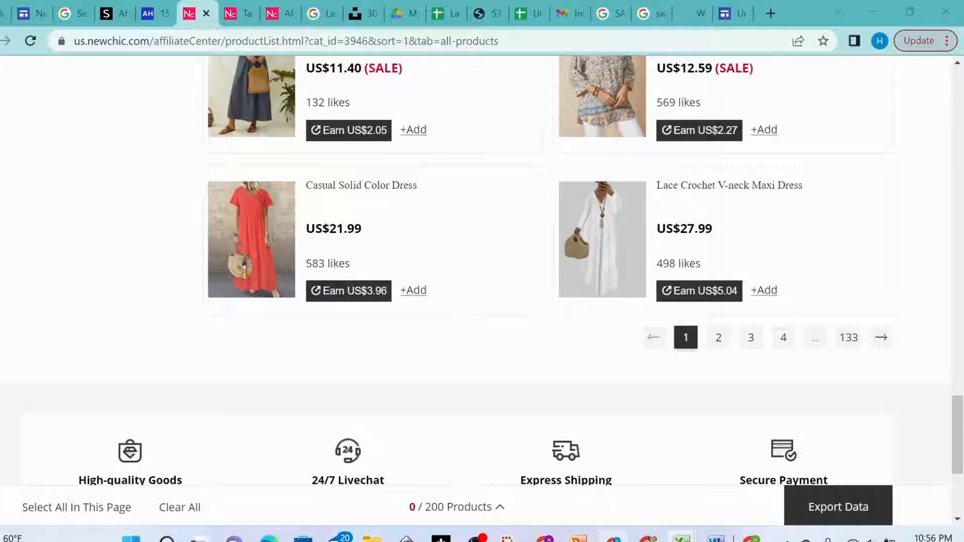
left_click(734, 15)
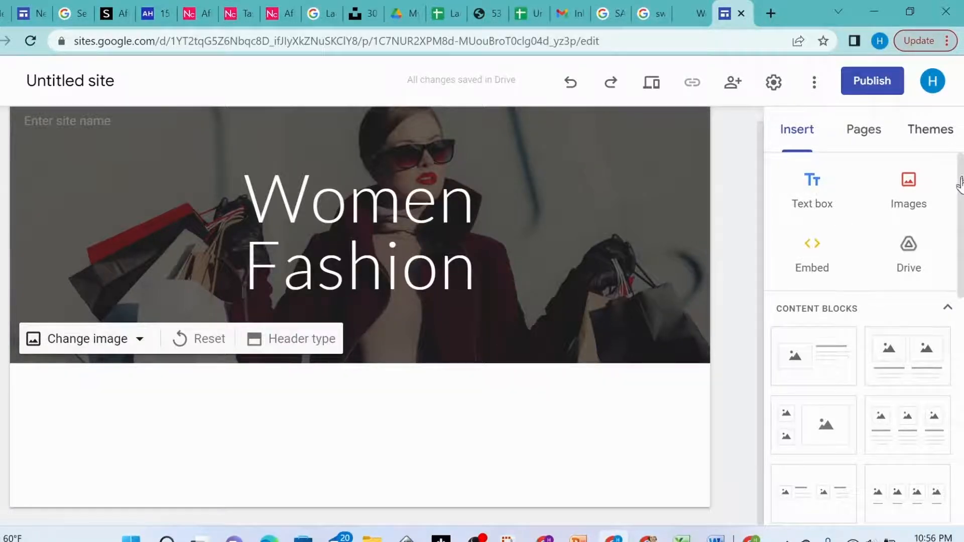
left_click_drag(960, 184, 960, 157)
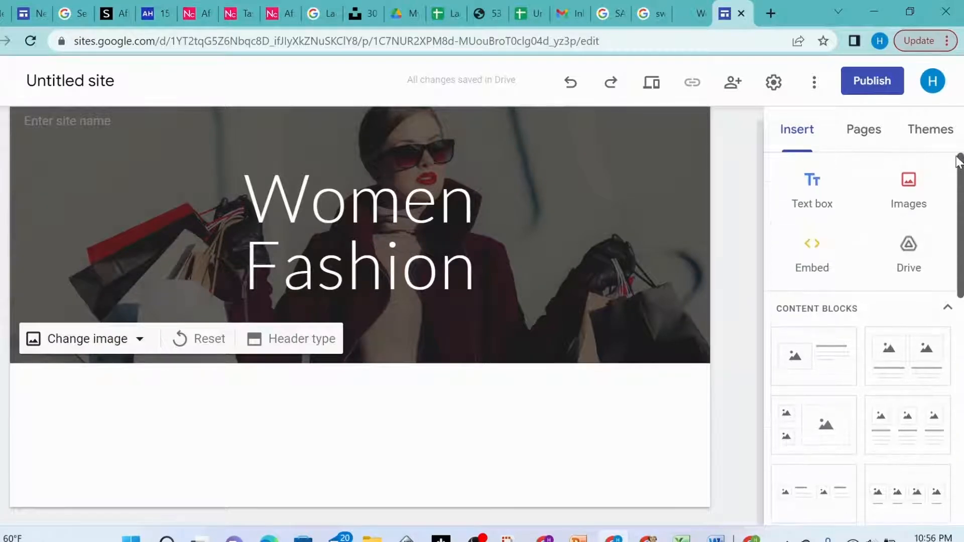
left_click(931, 132)
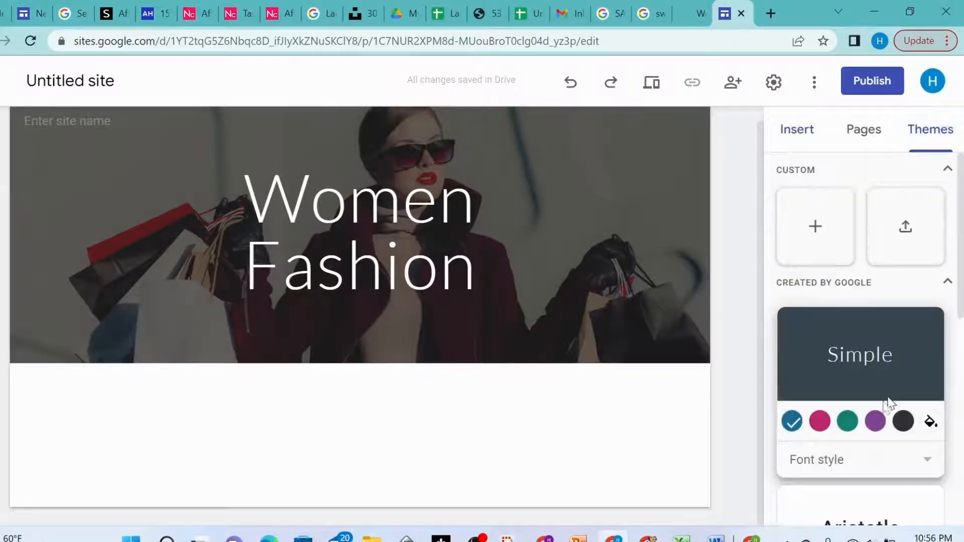
left_click(870, 135)
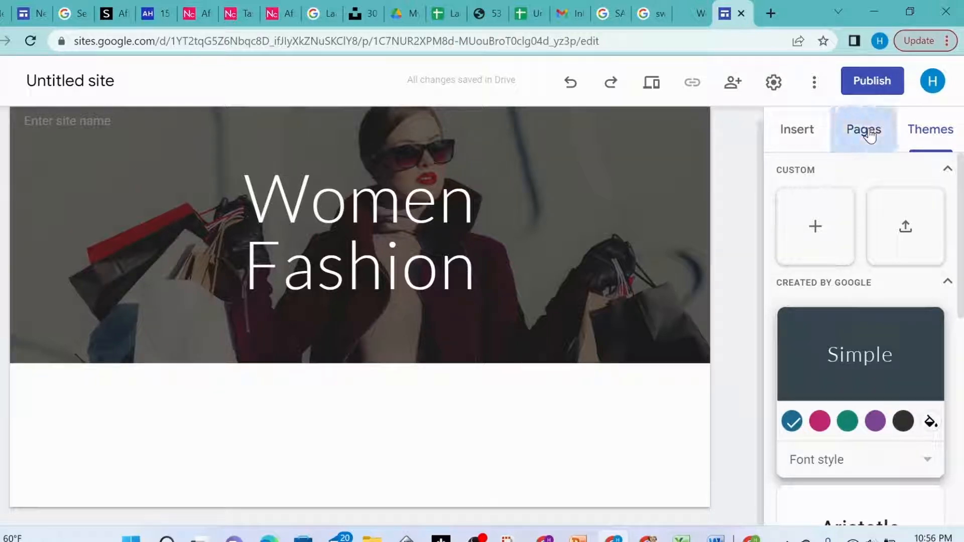
left_click(799, 133)
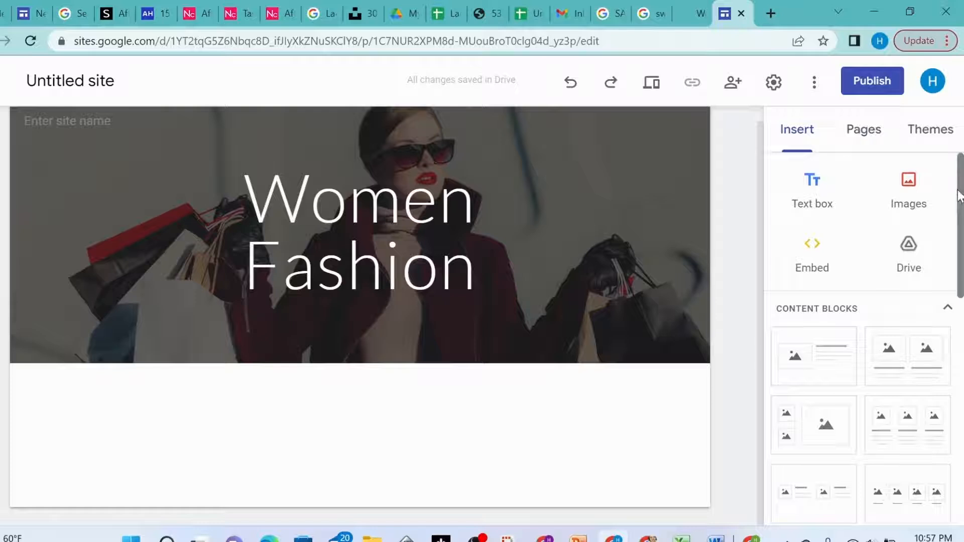
left_click_drag(959, 201, 960, 240)
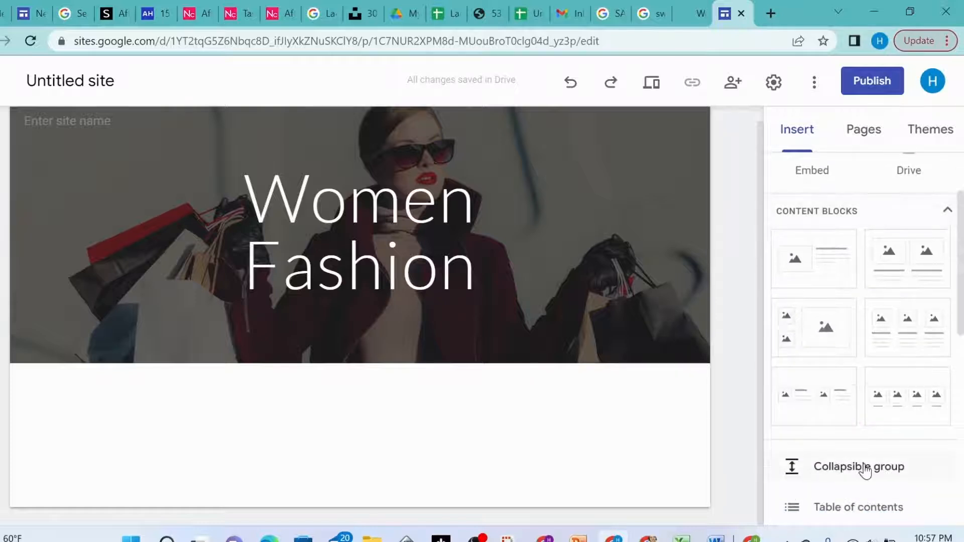
left_click_drag(962, 304, 962, 464)
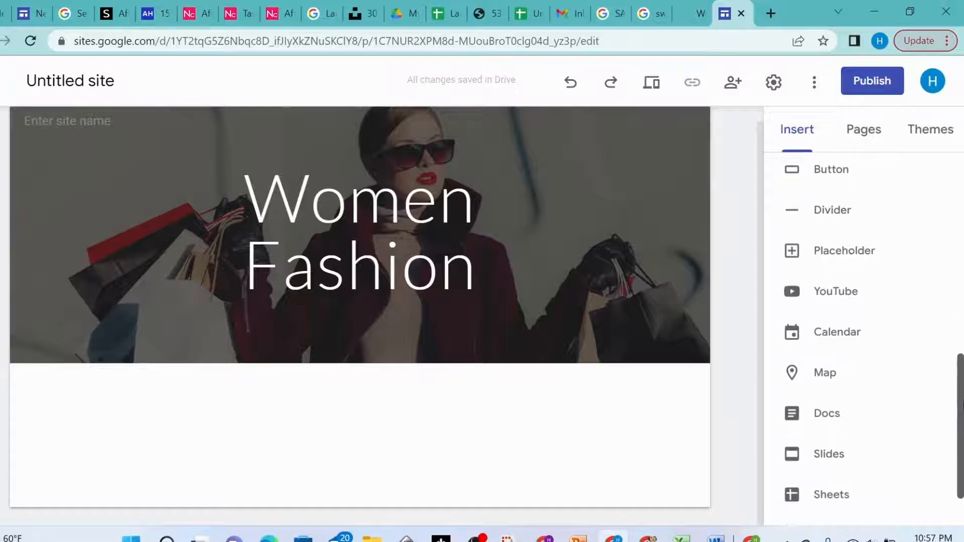
left_click_drag(963, 407, 963, 206)
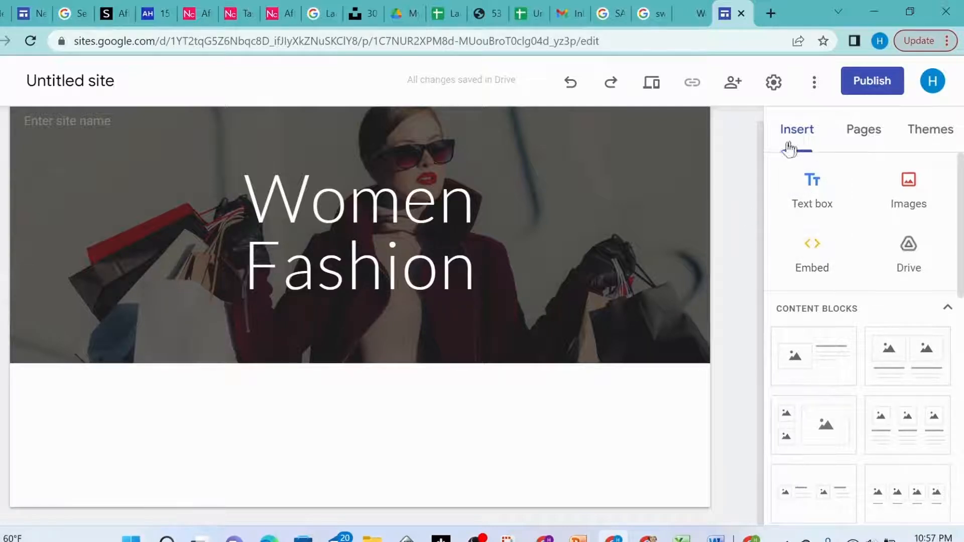
Embed the dress image below the Women Fashion header by URL, using the copied product image link
left_click(814, 263)
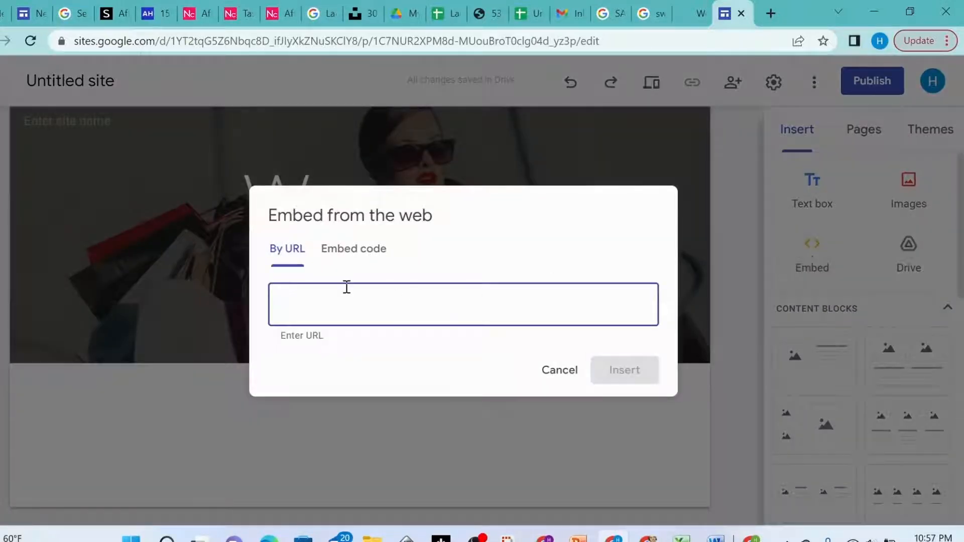
left_click(371, 250)
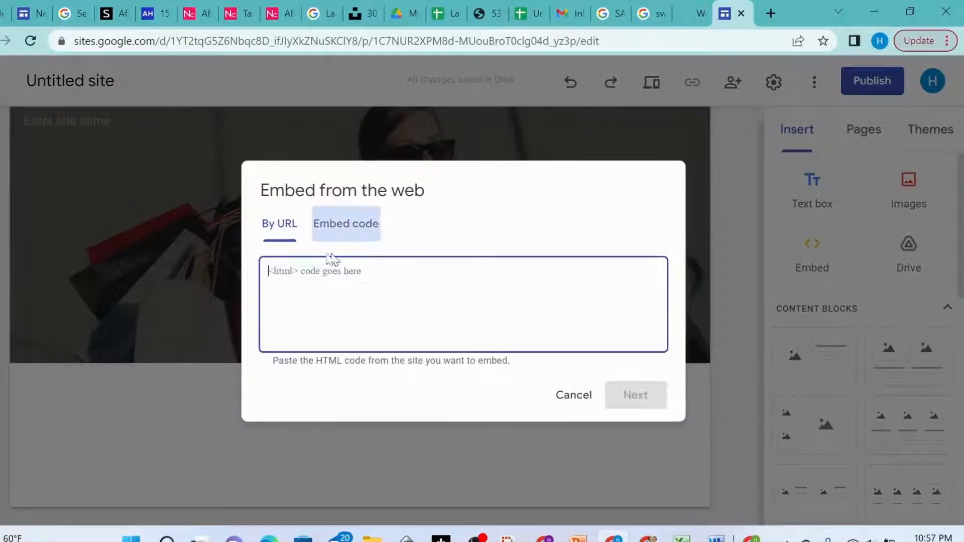
left_click(276, 231)
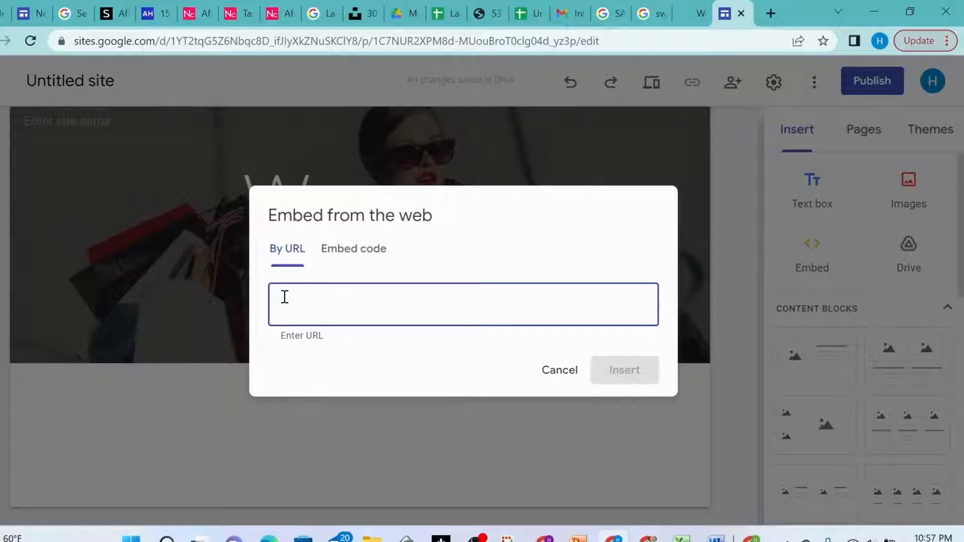
key("ctrl+v")
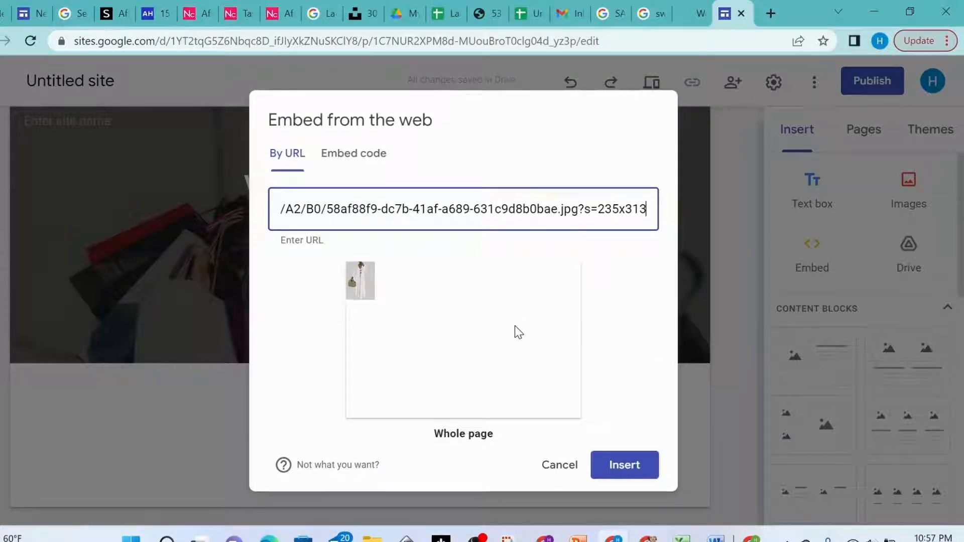
left_click(628, 468)
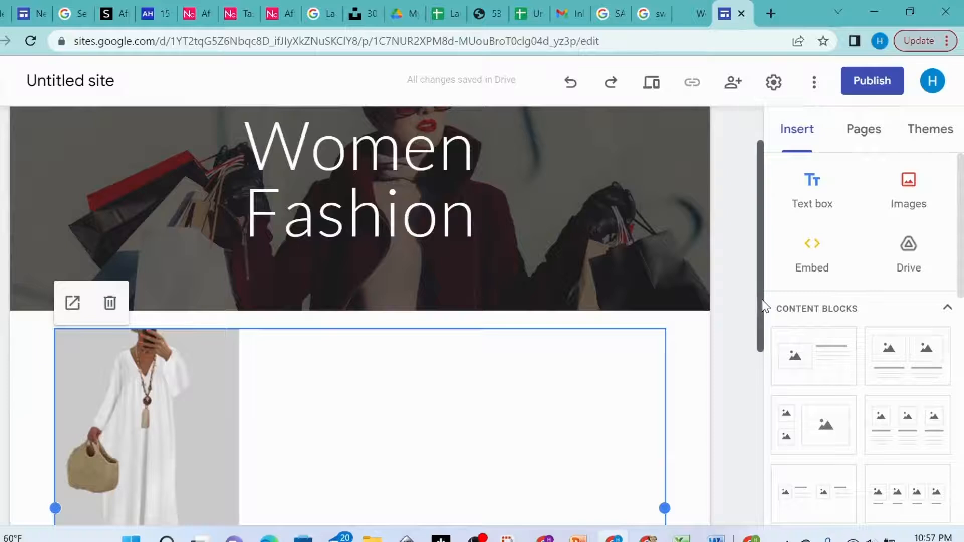
Try to narrow the embedded dress image's frame to the picture's width and restore it to full width
left_click_drag(762, 299, 754, 390)
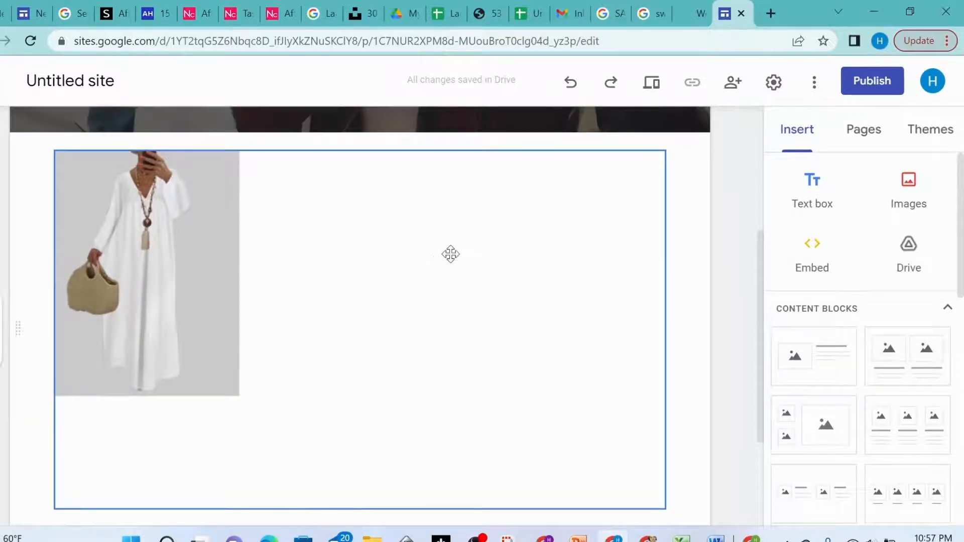
left_click(663, 288)
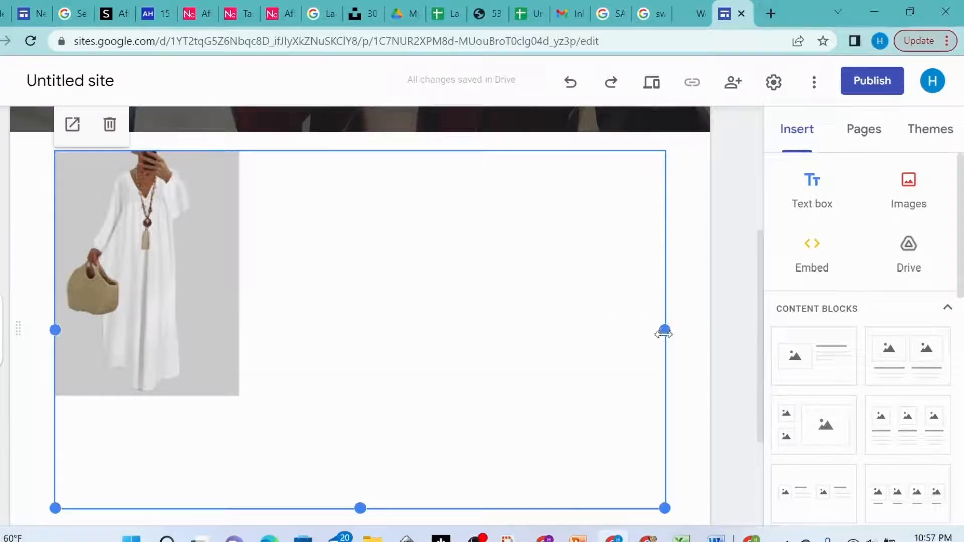
left_click_drag(664, 331, 175, 325)
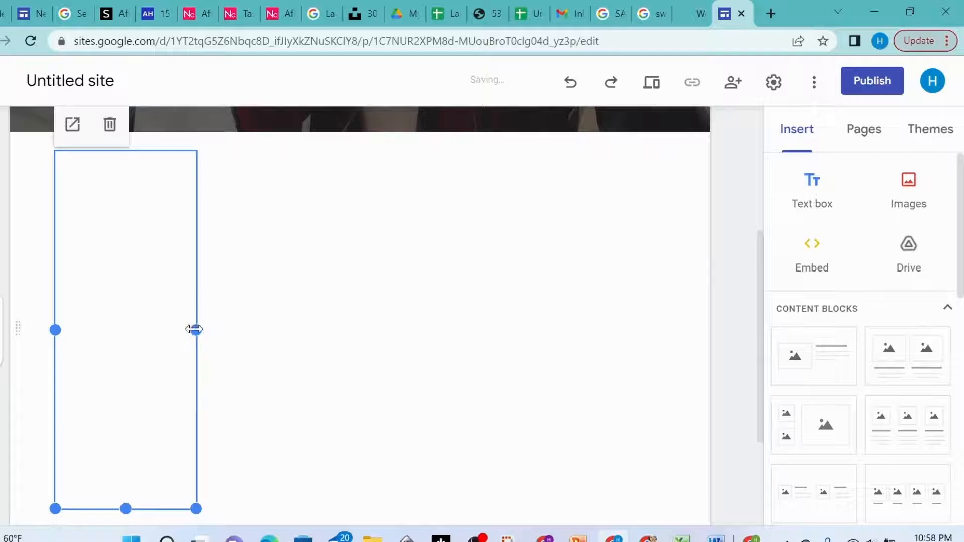
left_click_drag(195, 330, 648, 349)
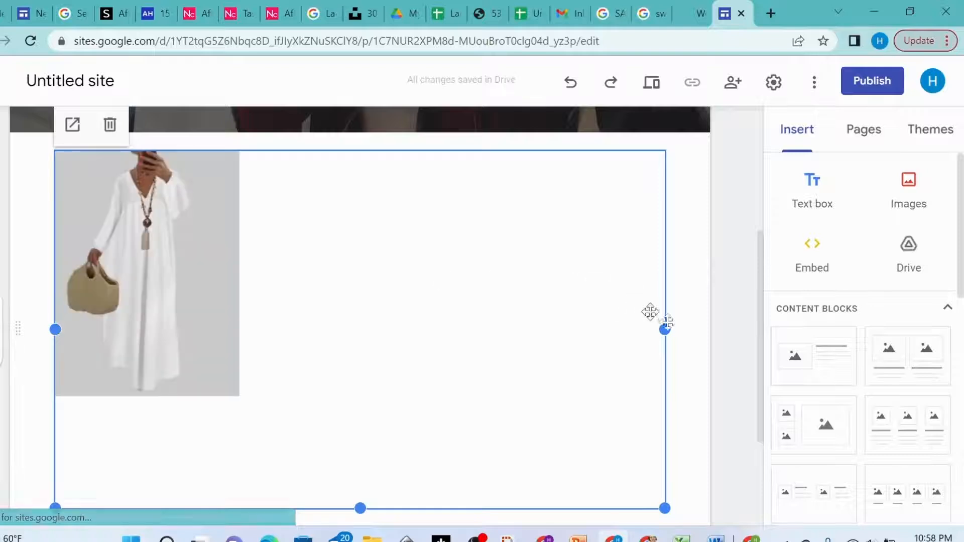
left_click(697, 361)
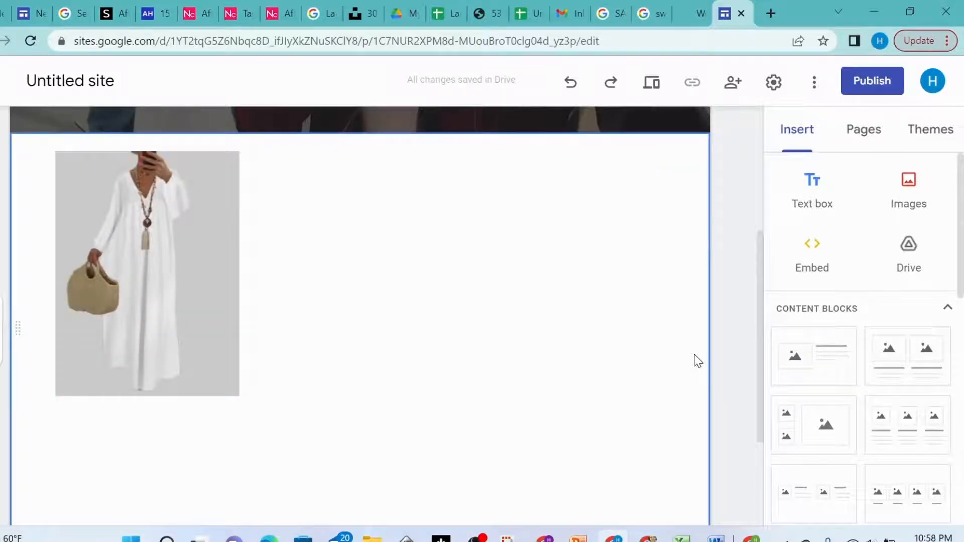
key("super+shift+s")
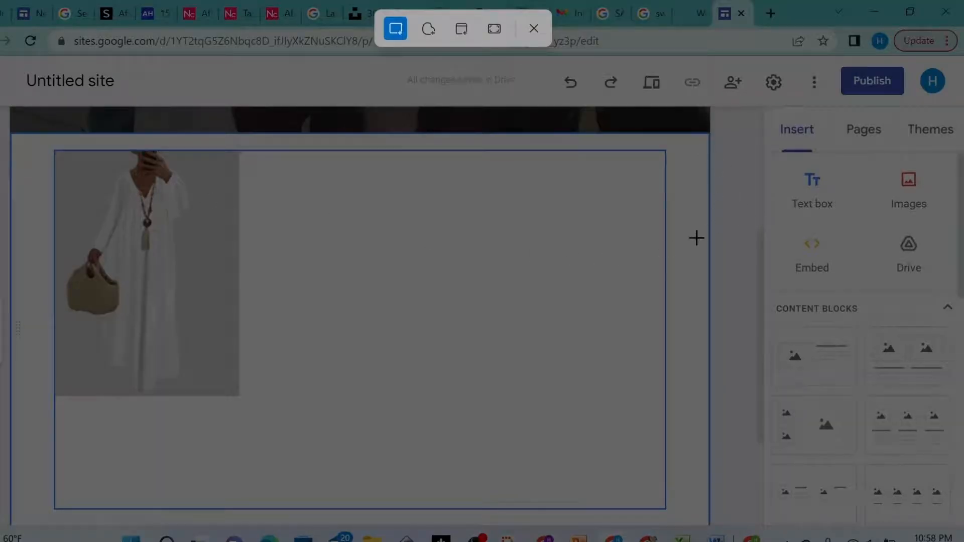
left_click(533, 28)
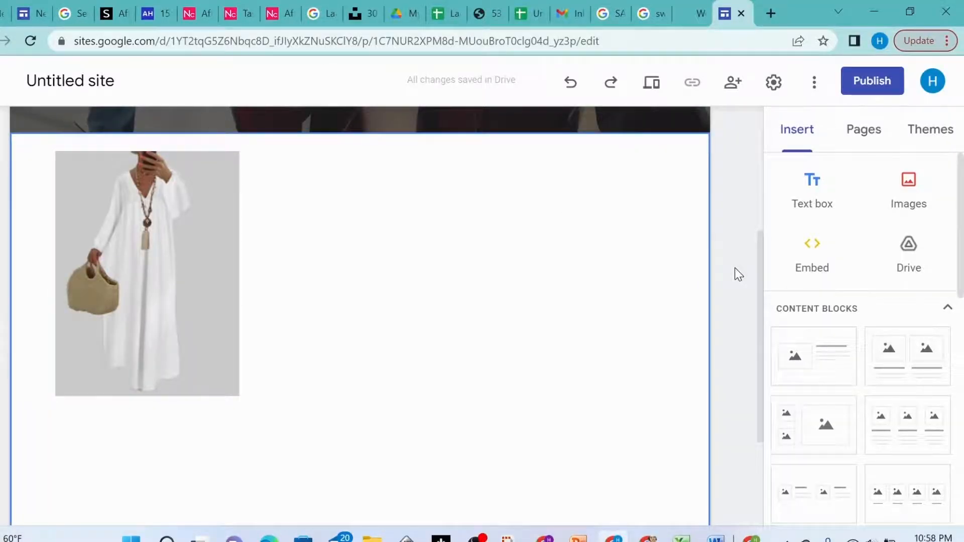
key("super+shift+s")
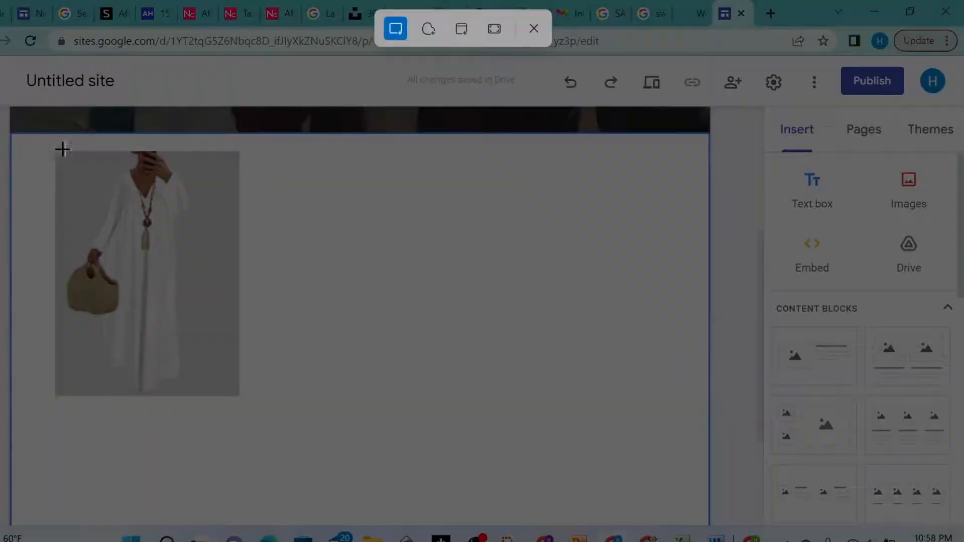
key("Escape")
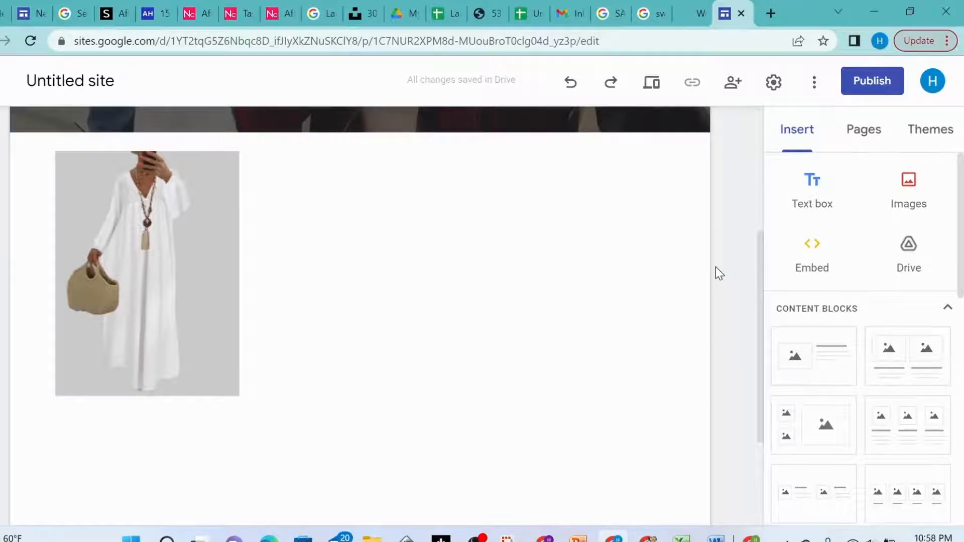
Capture a rectangular snip of the white dress image on the page and open the snip in Snipping Tool
key("super+shift+s")
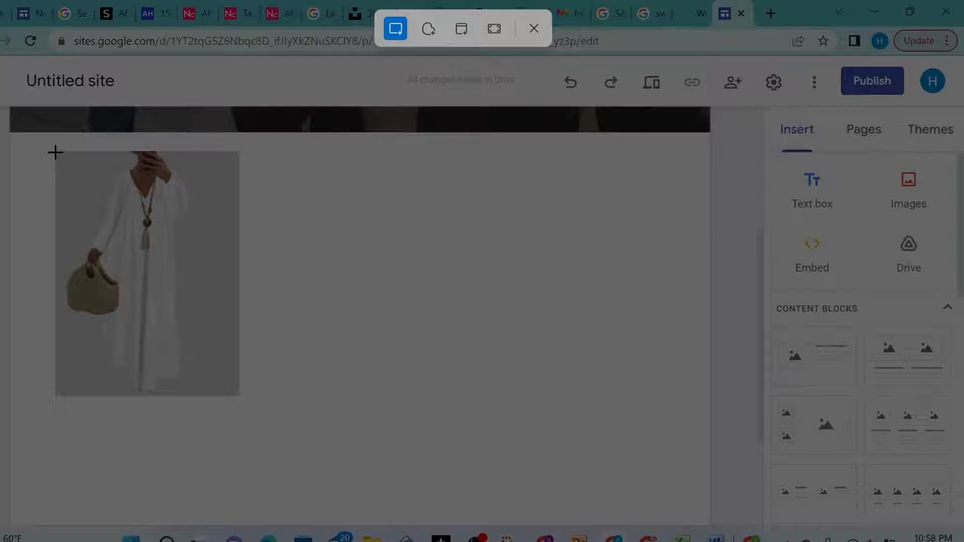
left_click_drag(55, 152, 241, 394)
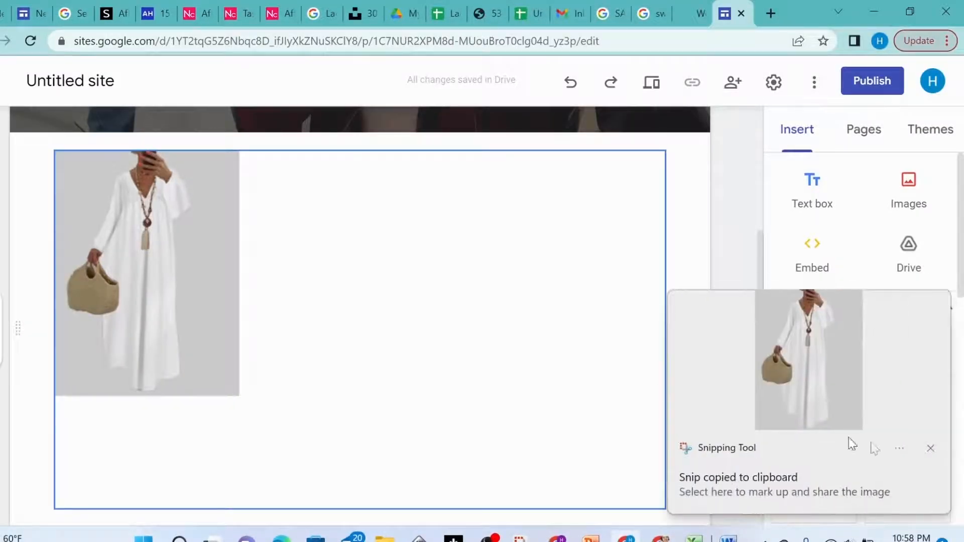
left_click(894, 401)
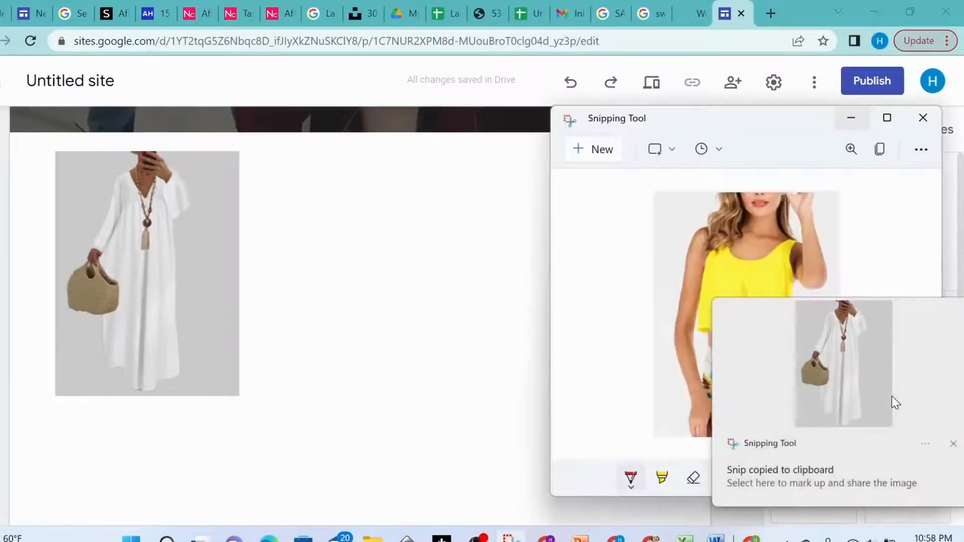
Save the white dress snip as a PNG named "dress new" in the Screenshots folder
left_click(920, 150)
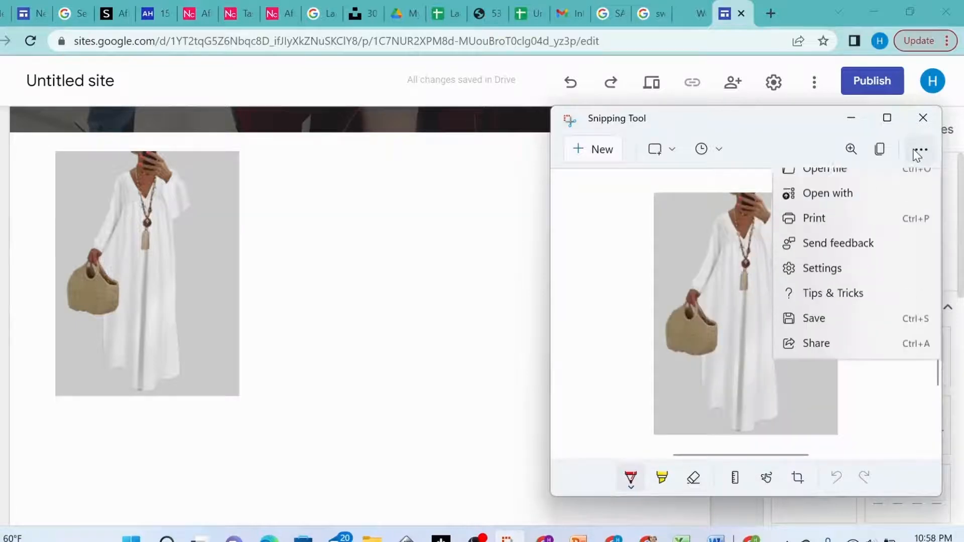
left_click(815, 336)
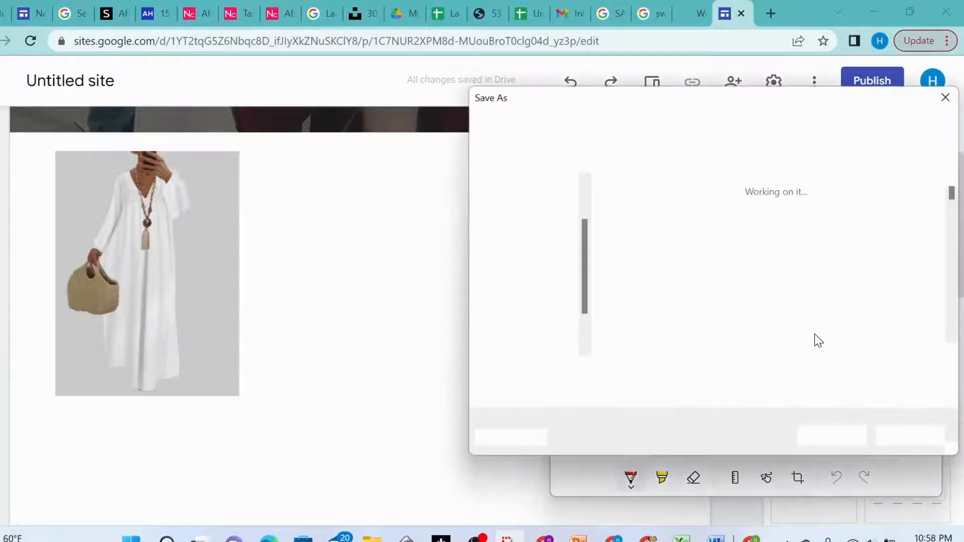
type("dre")
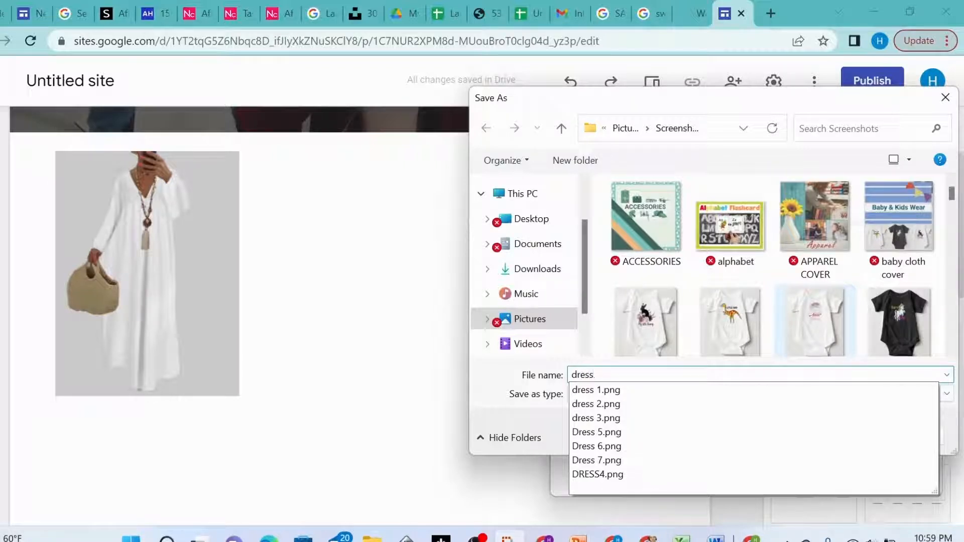
type("ss ")
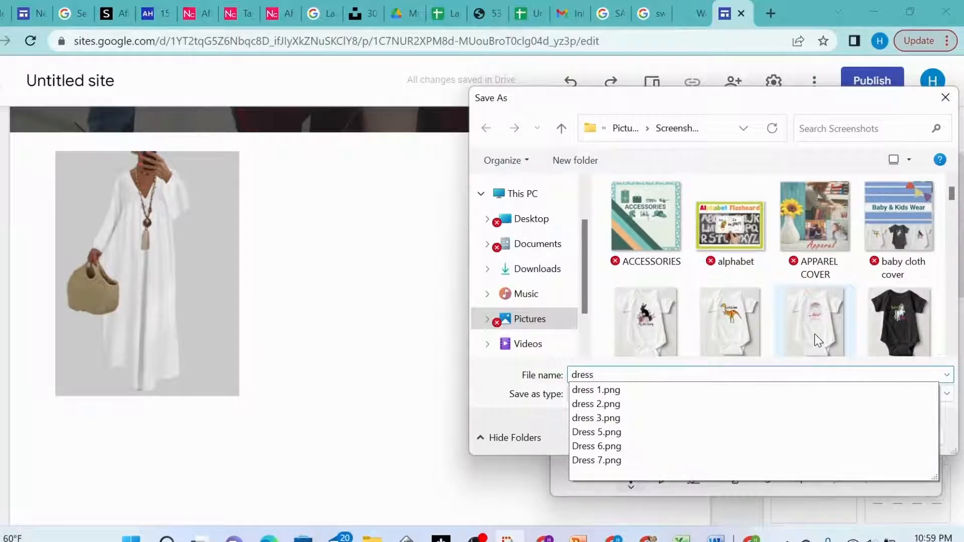
type("n")
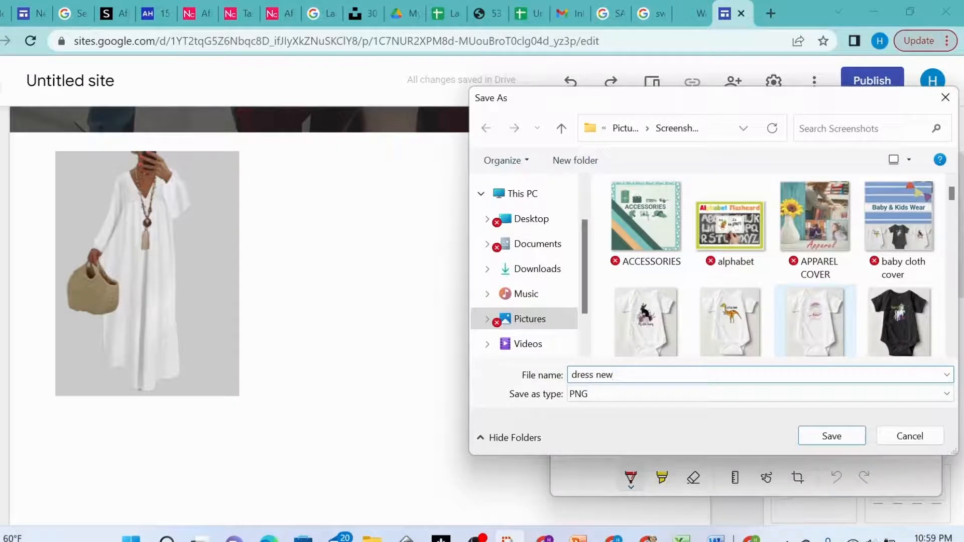
type("ew")
left_click(830, 437)
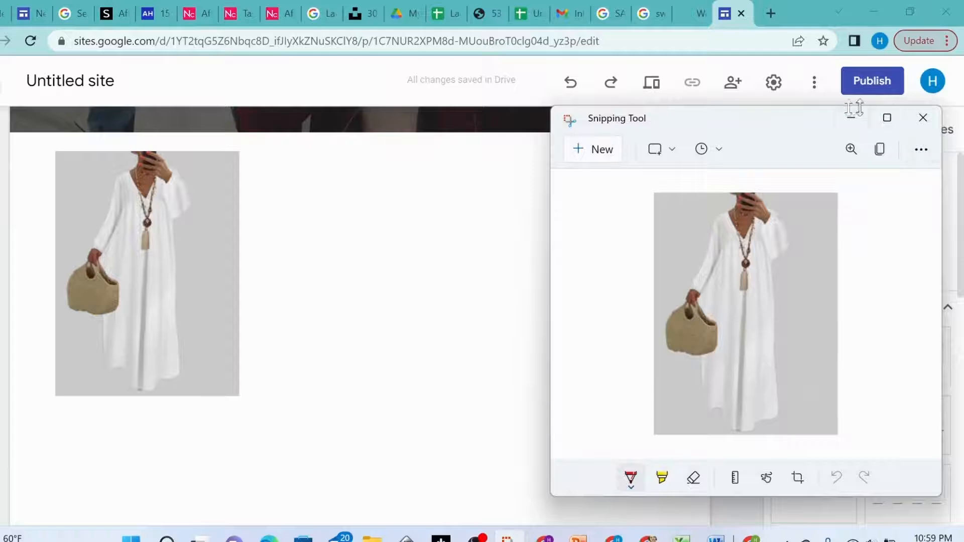
Return to the Google Sites editor and delete the embedded dress image from the page
left_click(850, 118)
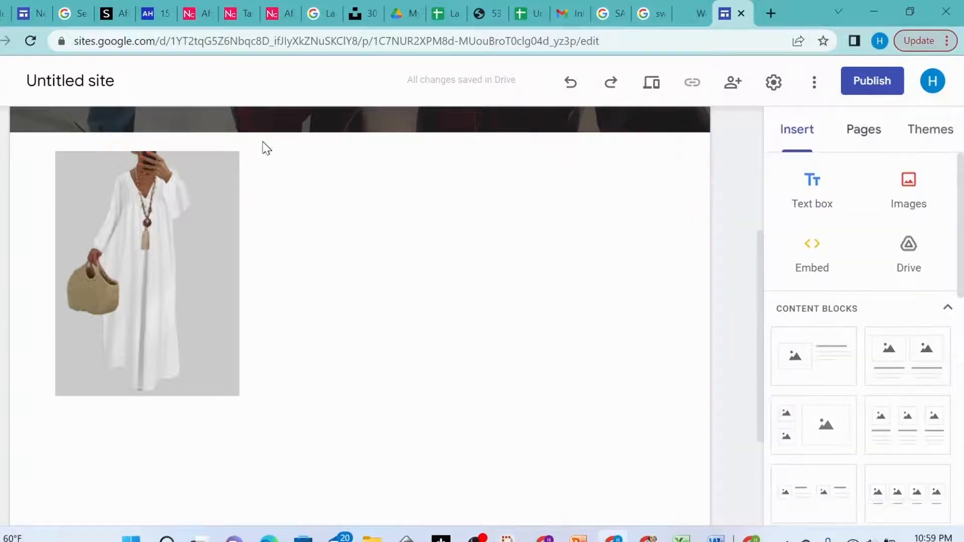
left_click(225, 226)
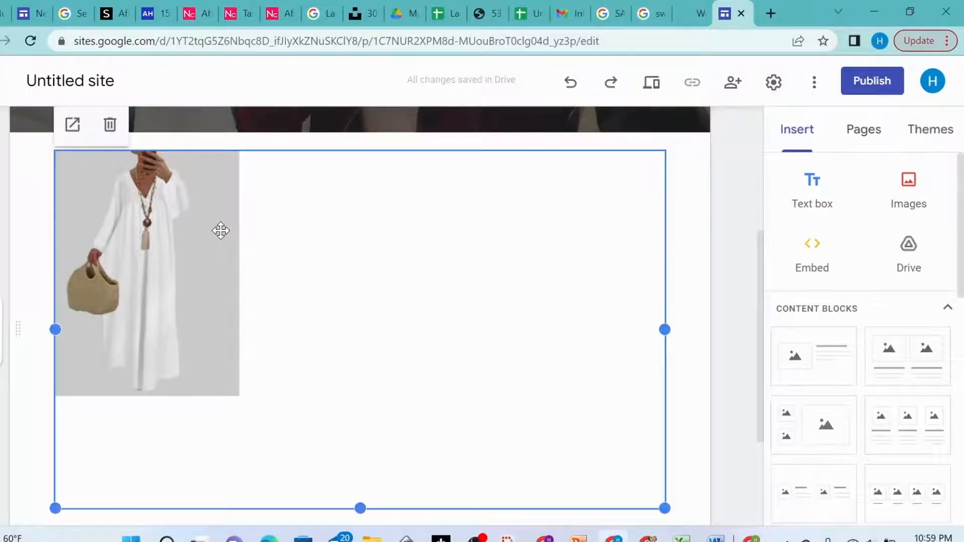
left_click(108, 128)
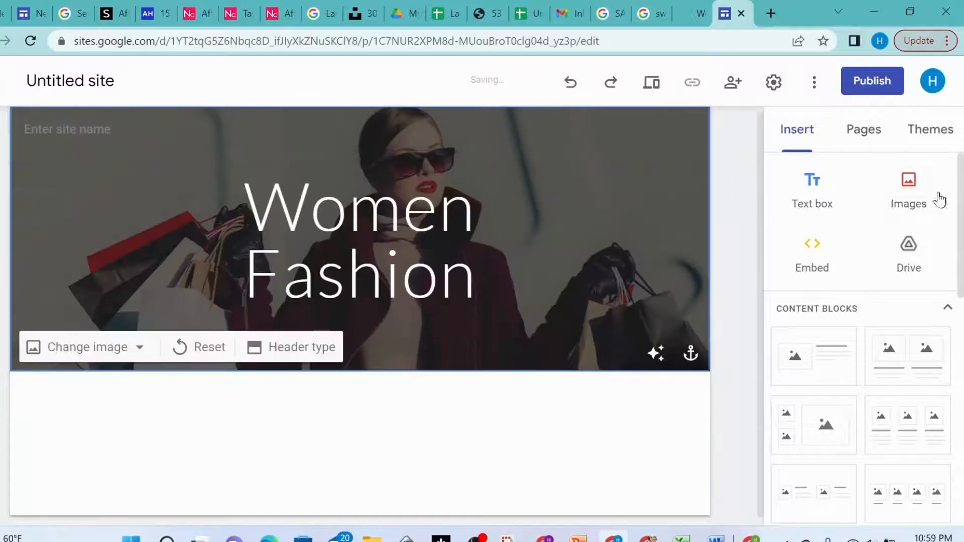
Upload the image "dress new.png" from the Screenshots folder in Pictures onto the page below the Women Fashion header
left_click(911, 197)
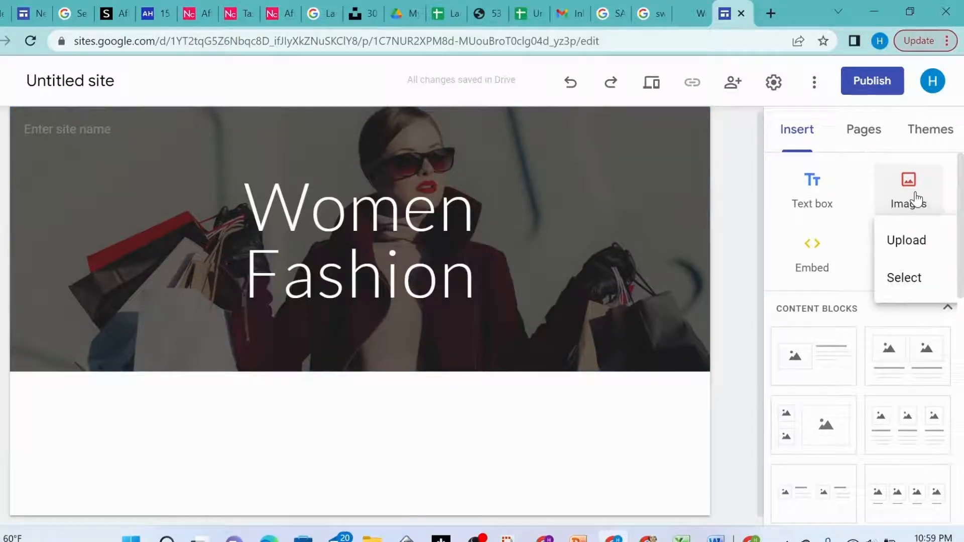
left_click(909, 243)
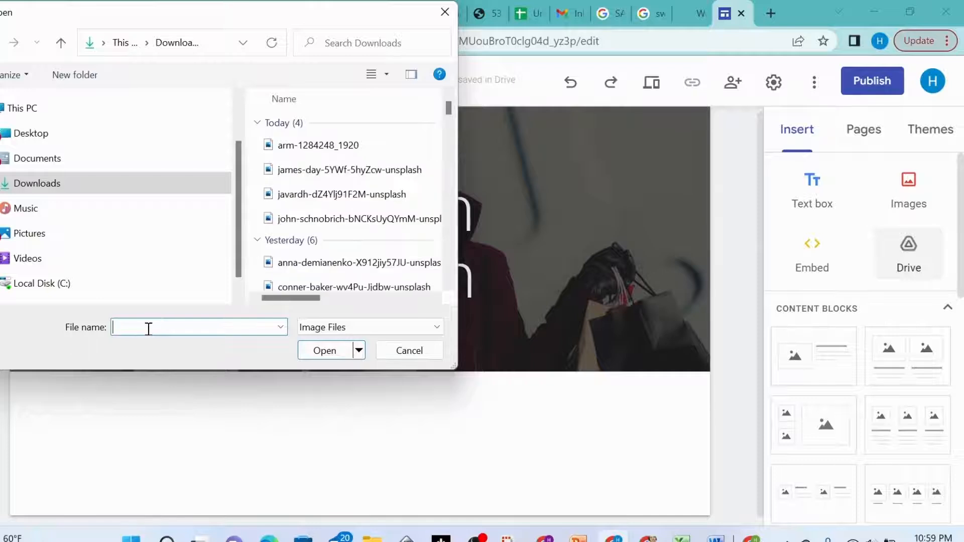
left_click(30, 237)
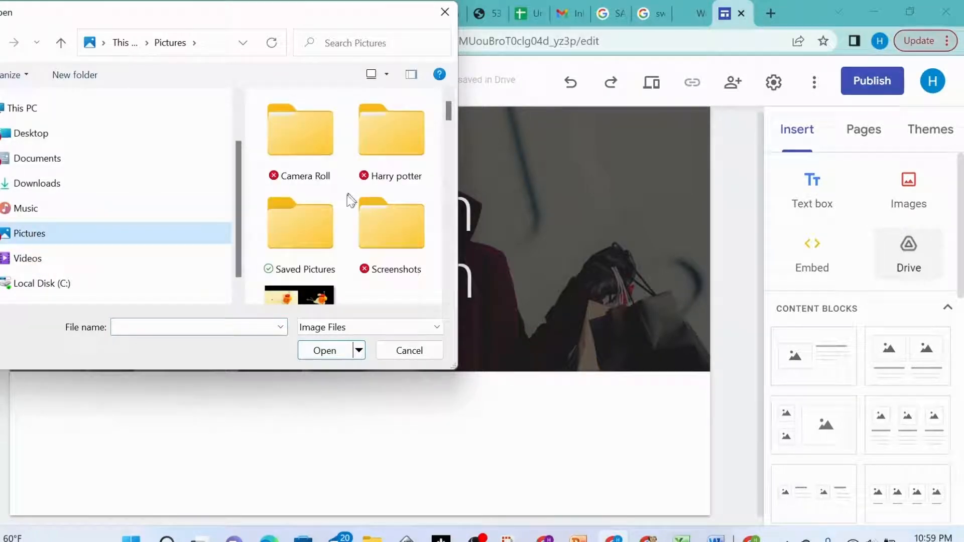
double_click(413, 211)
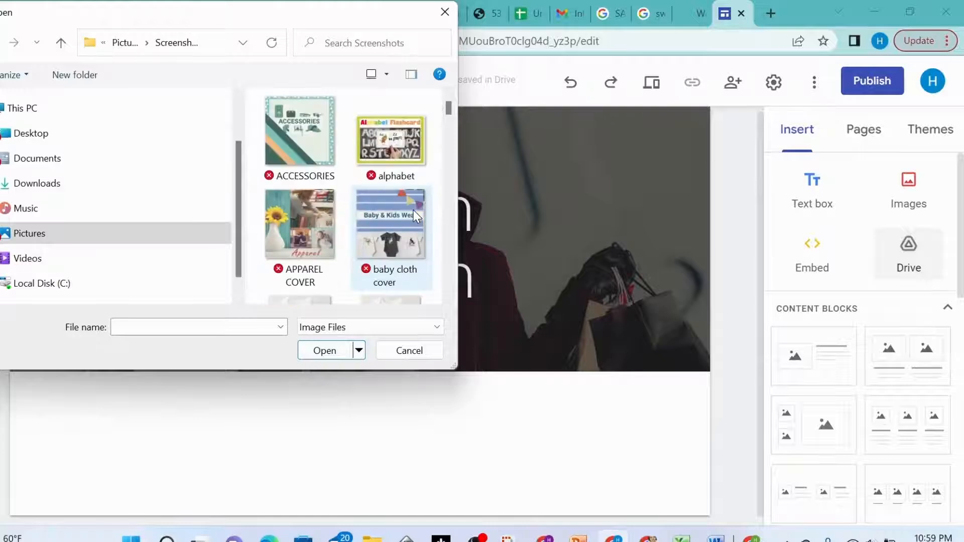
left_click(166, 325)
type("d")
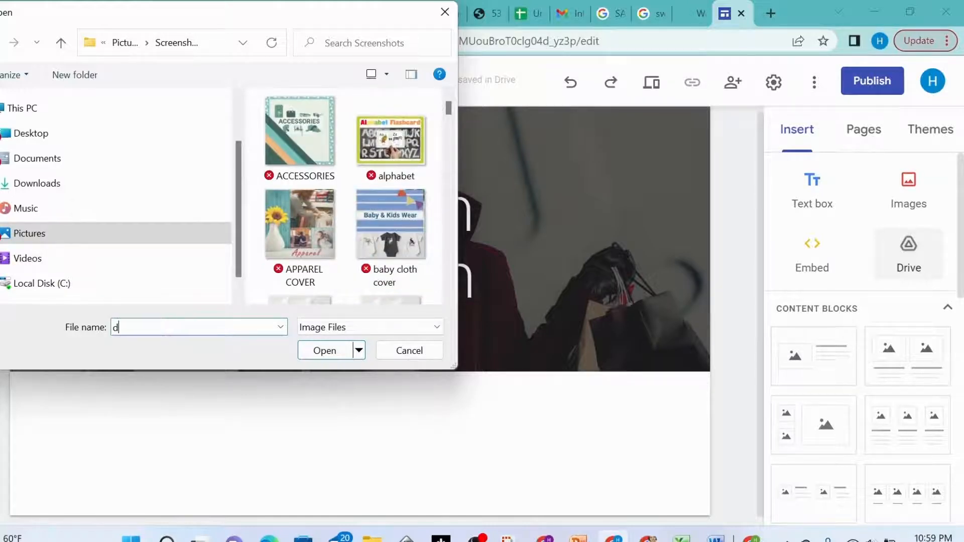
type("ree")
key("BackSpace")
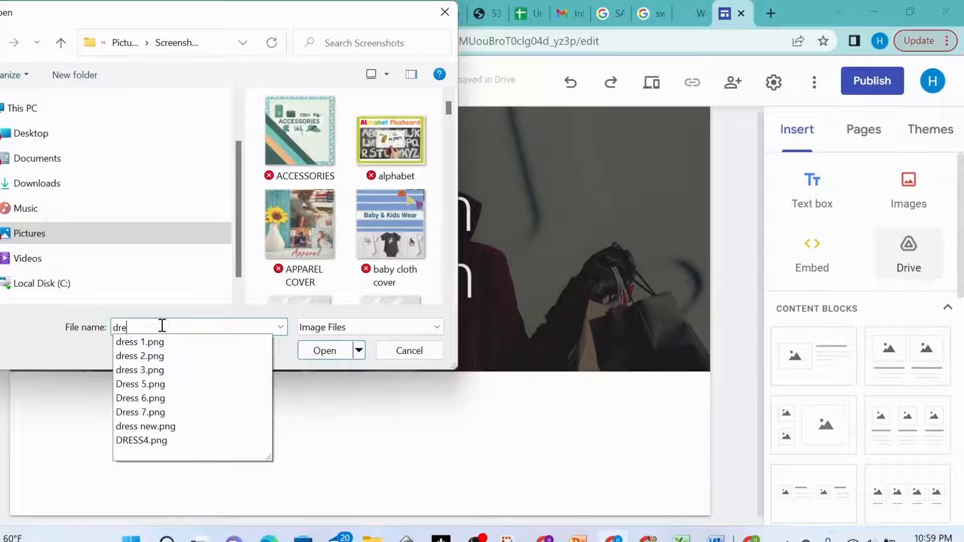
left_click(126, 427)
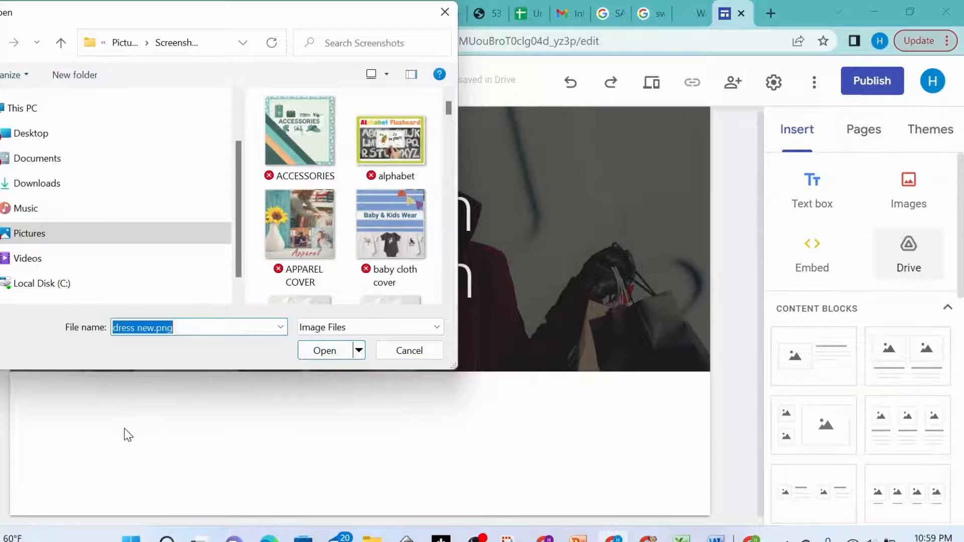
left_click(324, 350)
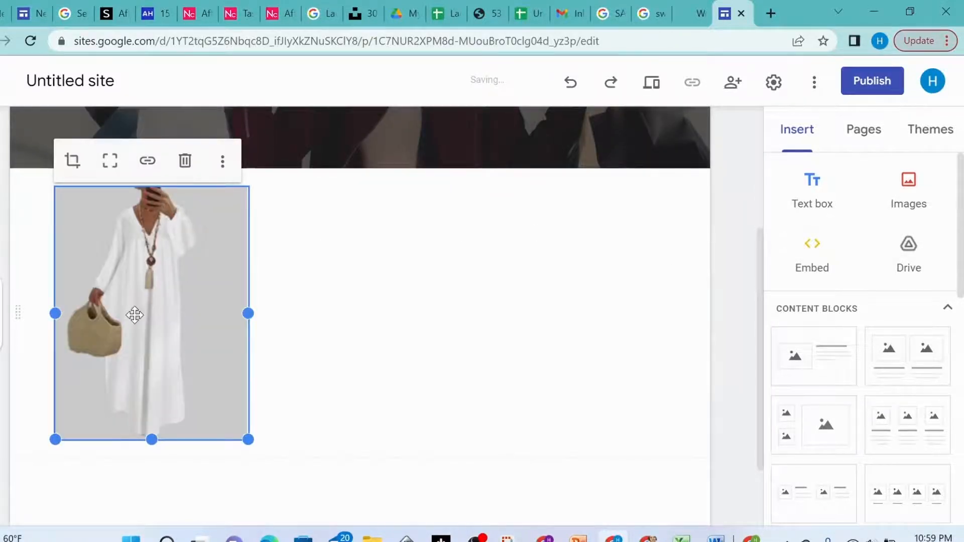
Insert an empty text box and place it directly under the dress image
left_click(810, 205)
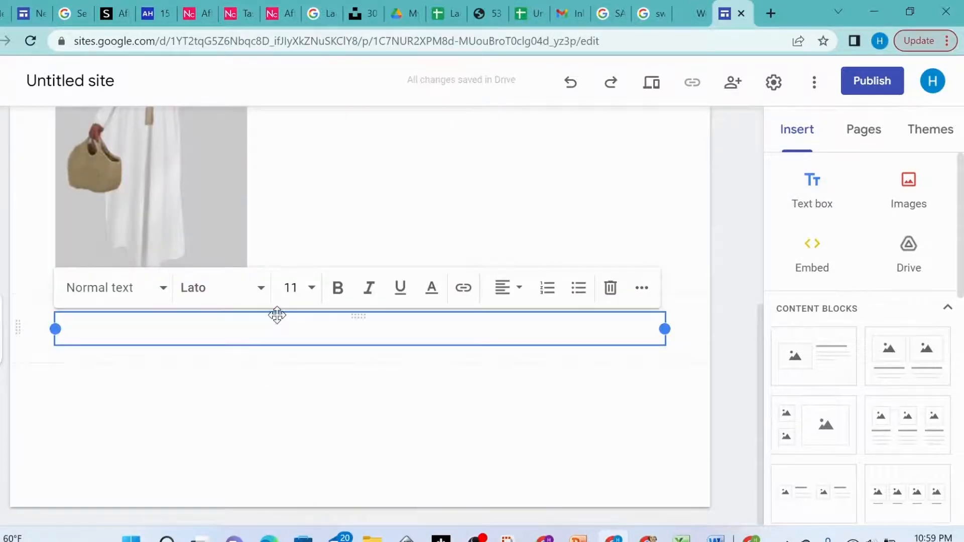
left_click_drag(277, 315, 177, 269)
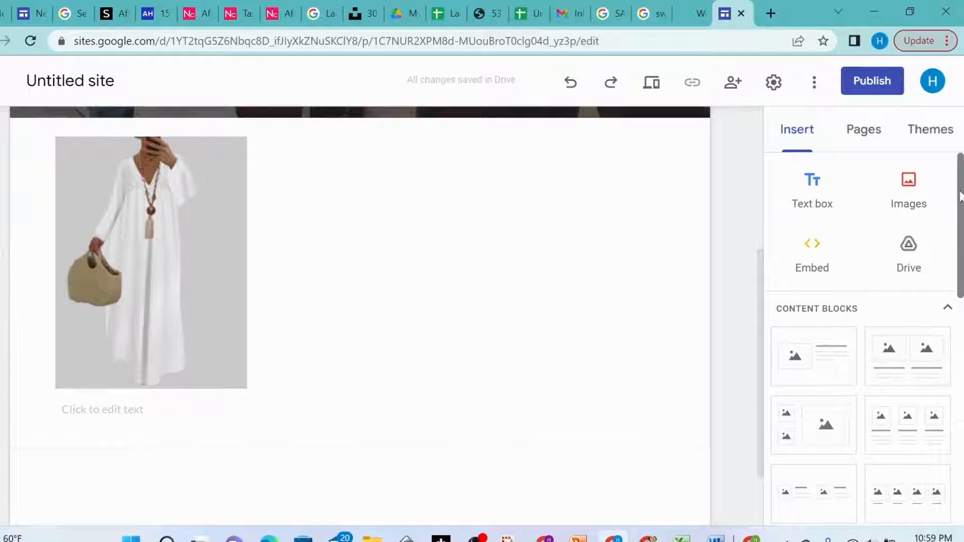
Start inserting a button and name it "Shop Now"
left_click_drag(960, 198, 960, 366)
left_click(822, 257)
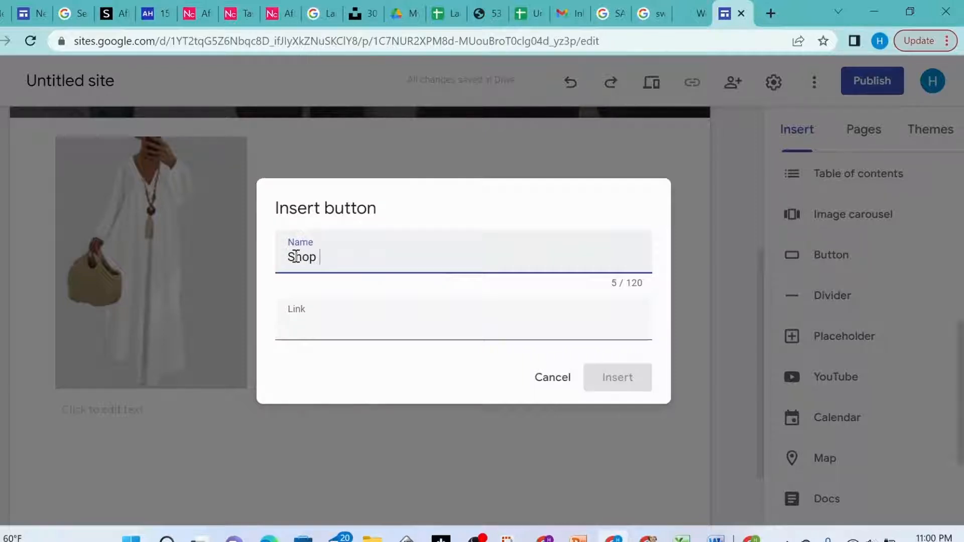
type("w")
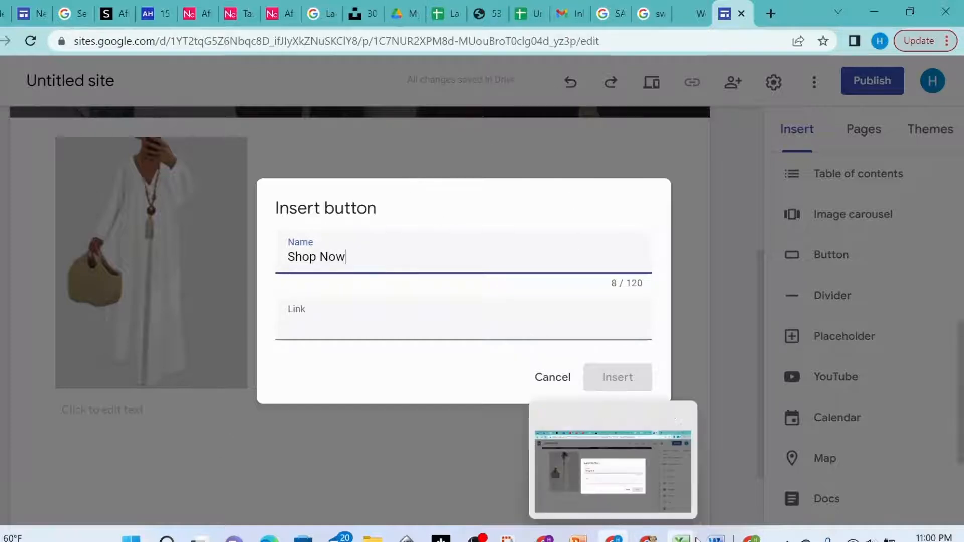
mouse_move(689, 540)
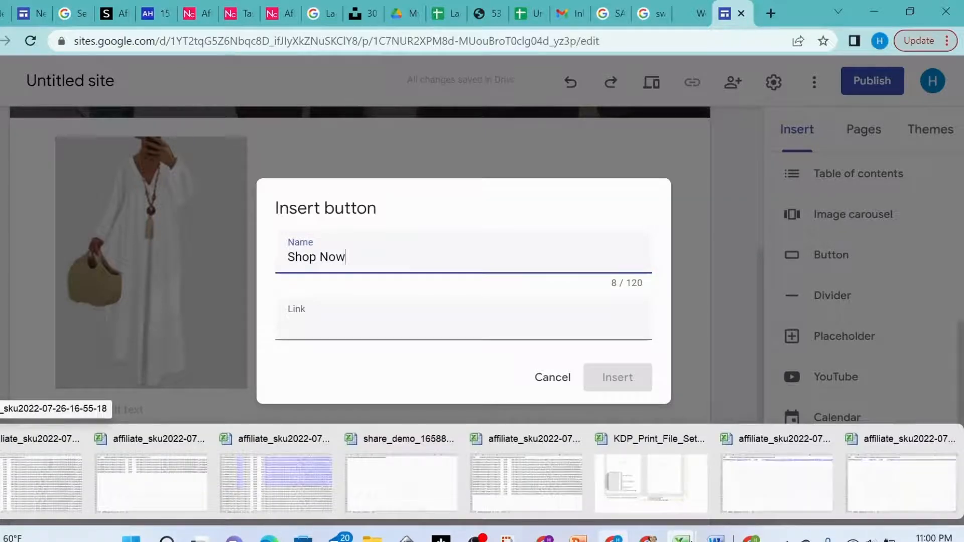
left_click(915, 485)
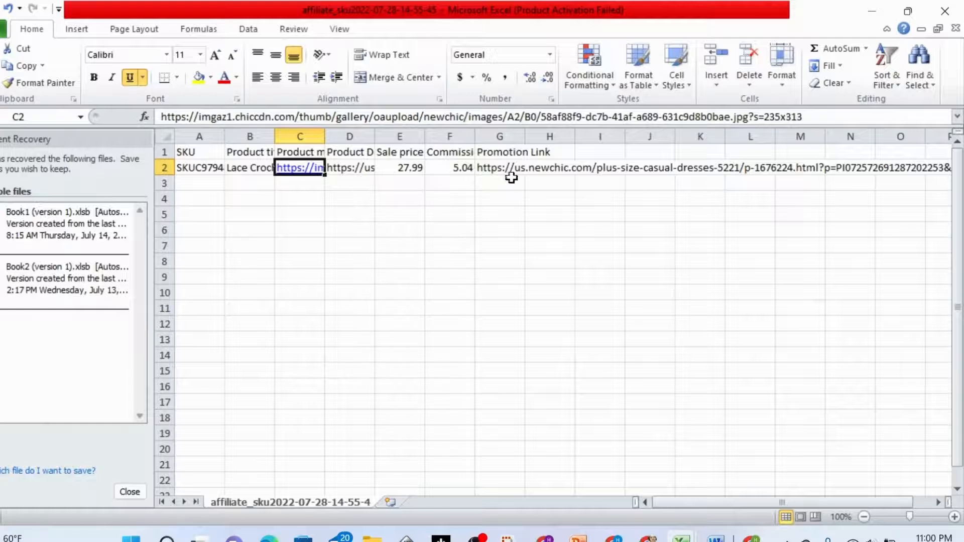
left_click(504, 171)
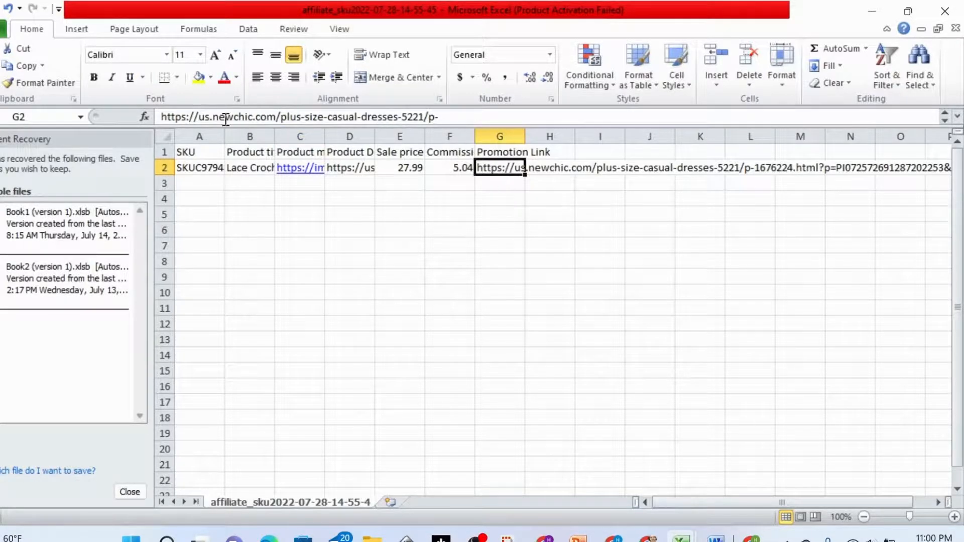
left_click_drag(163, 117, 630, 143)
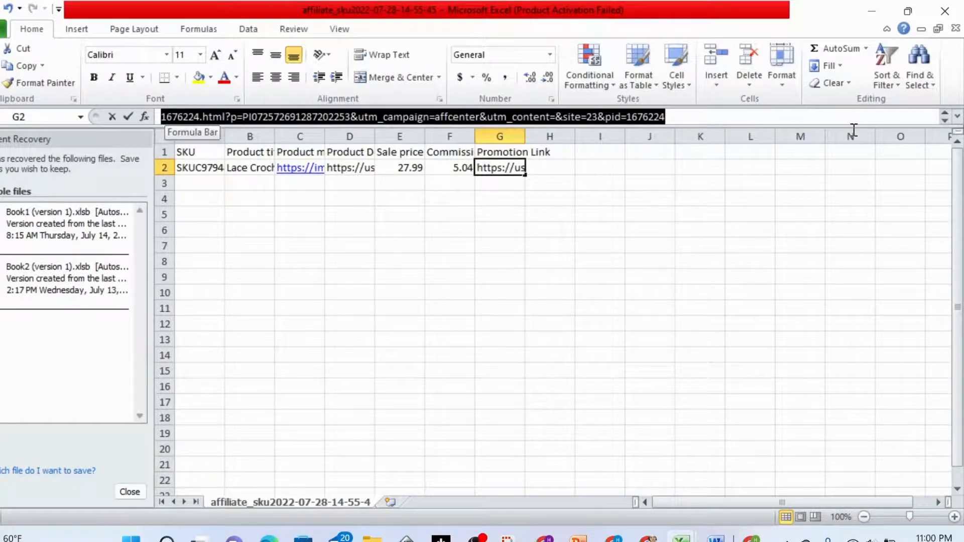
left_click_drag(854, 130, 853, 126)
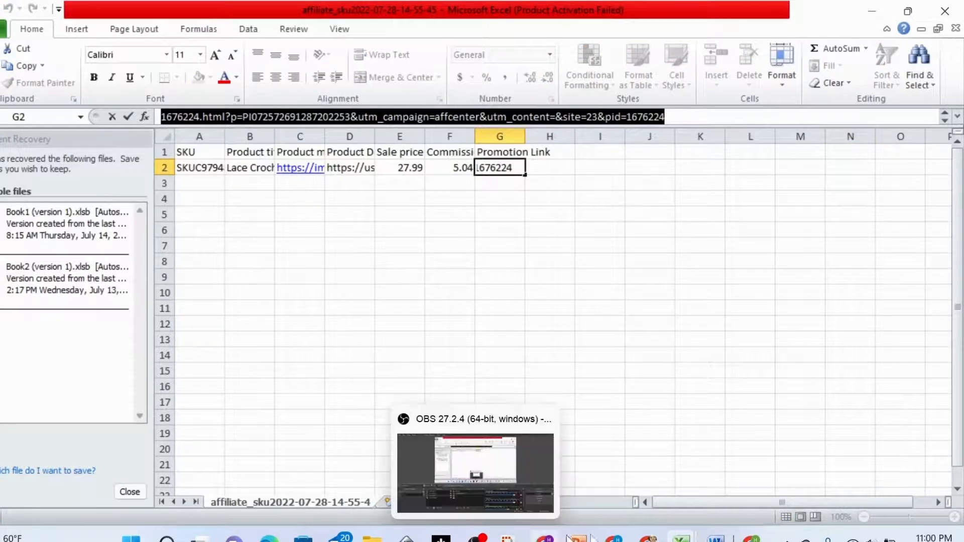
Back in Google Sites, insert the Shop Now button with the copied promotion link and place it under the dress's text box
mouse_move(681, 537)
mouse_move(614, 537)
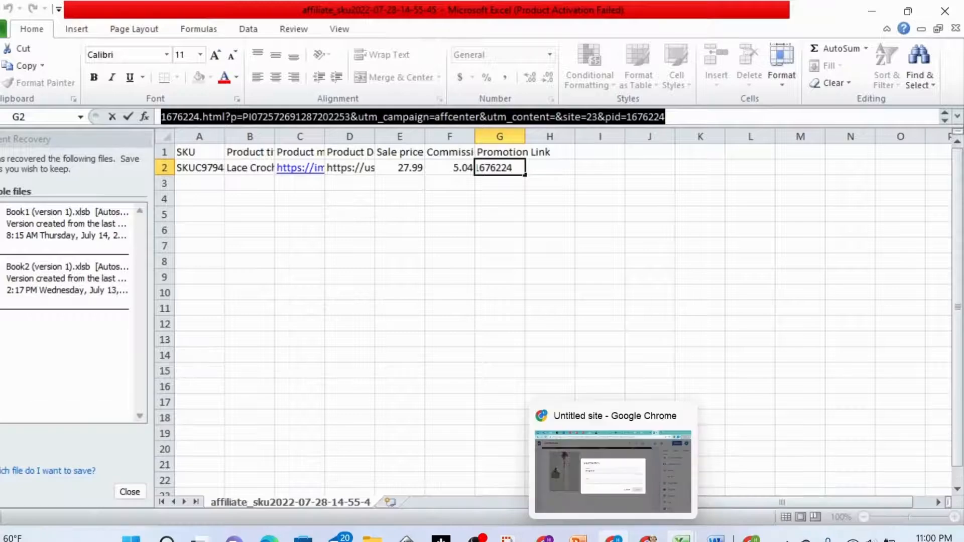
left_click(618, 510)
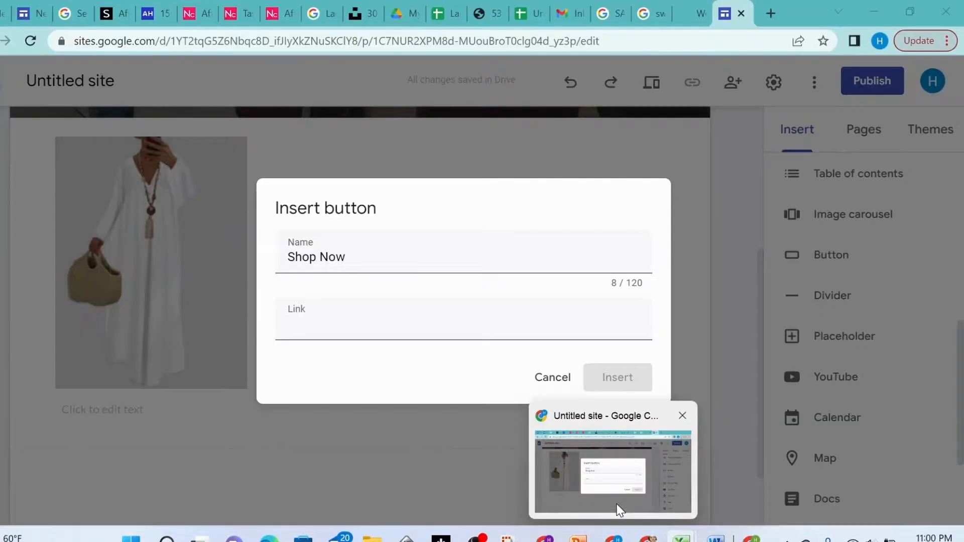
left_click(305, 323)
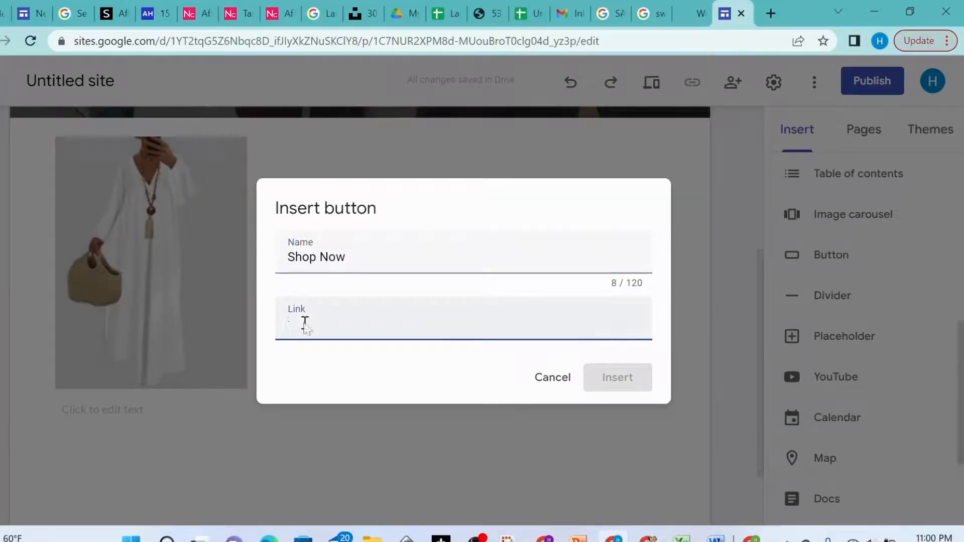
key("ctrl+v")
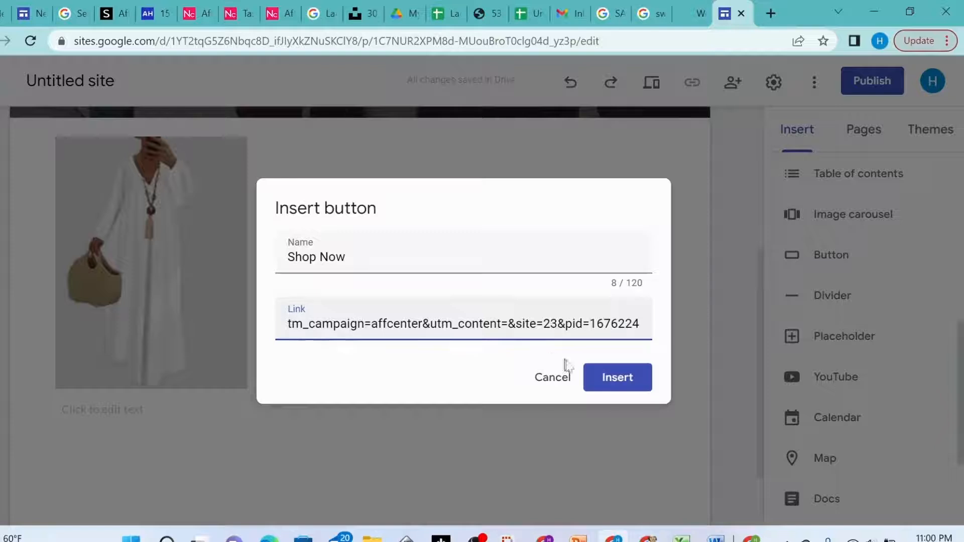
left_click(620, 392)
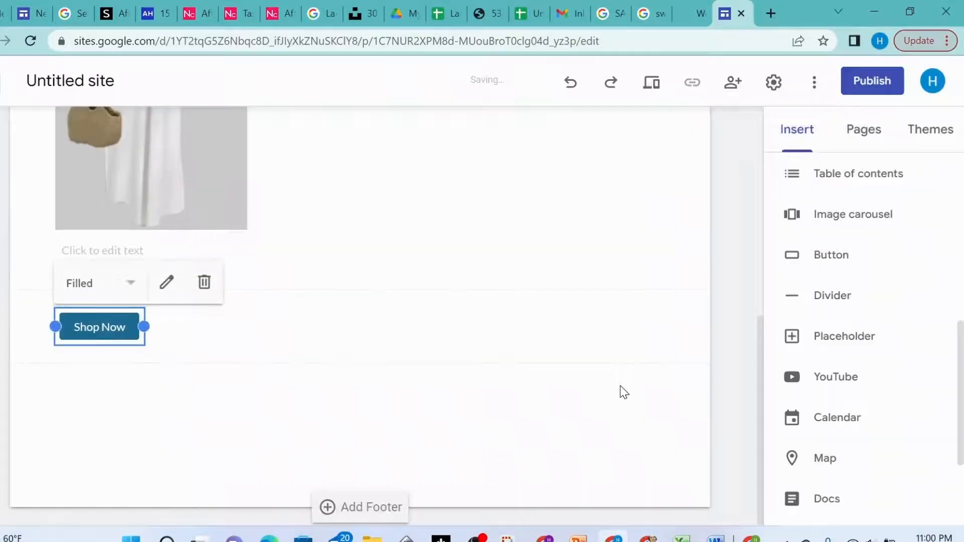
left_click_drag(120, 327, 143, 258)
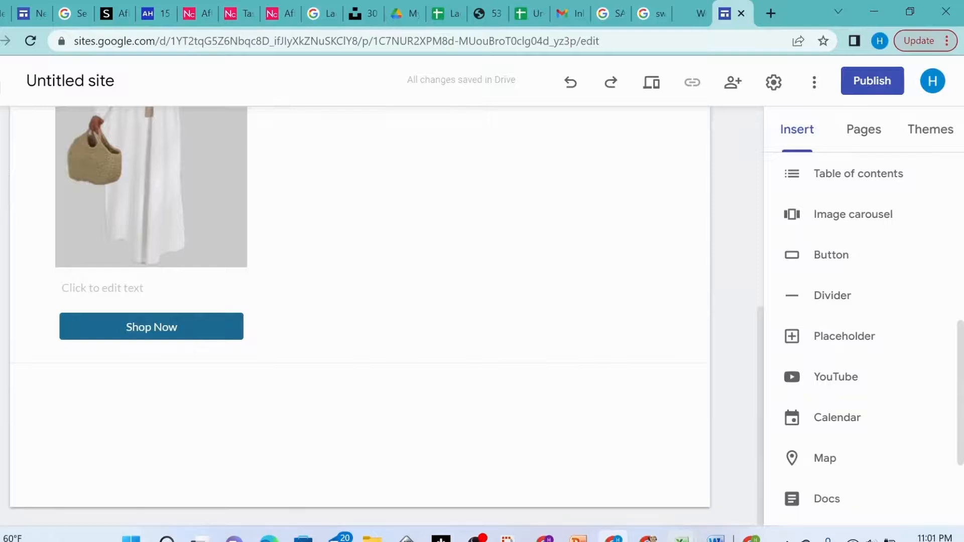
Switch to the affiliate workbook in Excel and copy the product title "Lace Crochet V-neck Maxi Dress" from cell B2
left_click(682, 540)
left_click(866, 494)
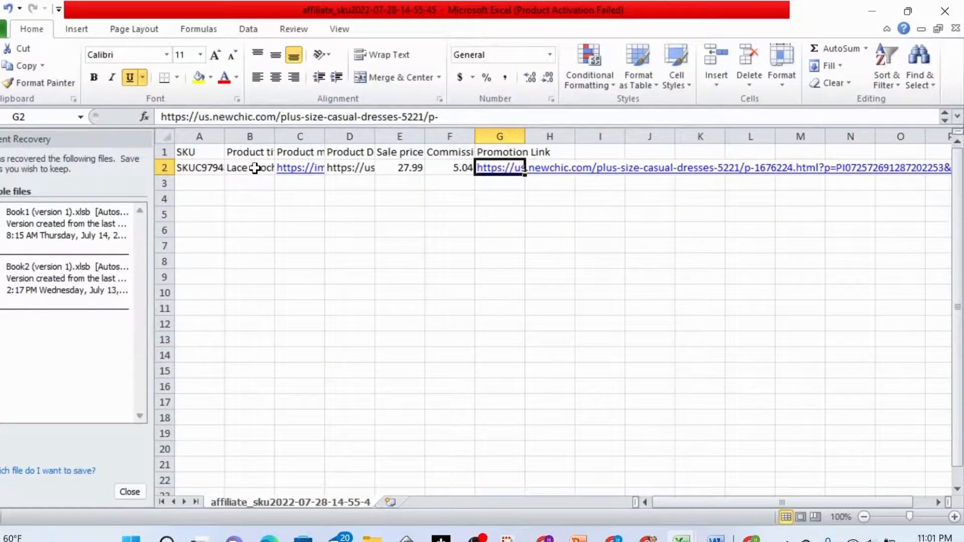
left_click(256, 168)
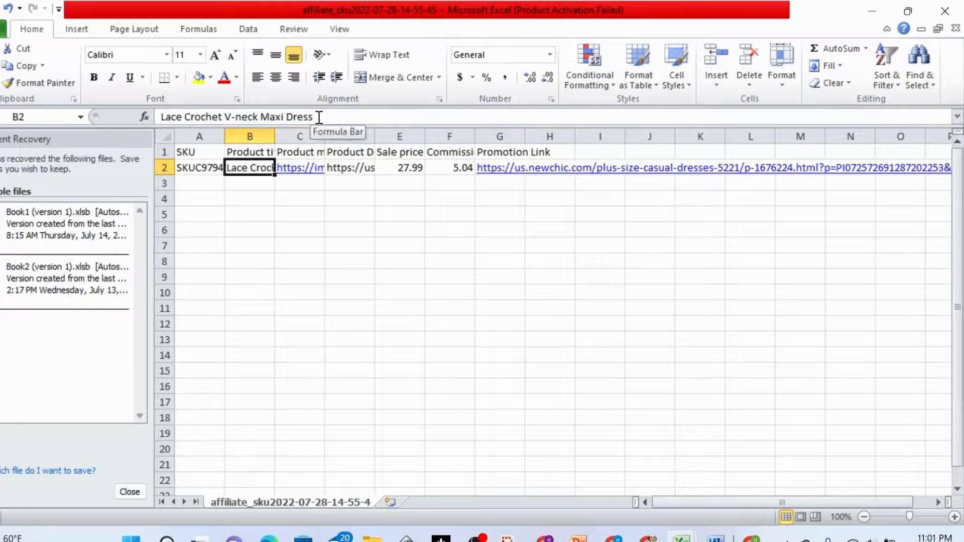
left_click_drag(319, 117, 158, 111)
key("ctrl+c")
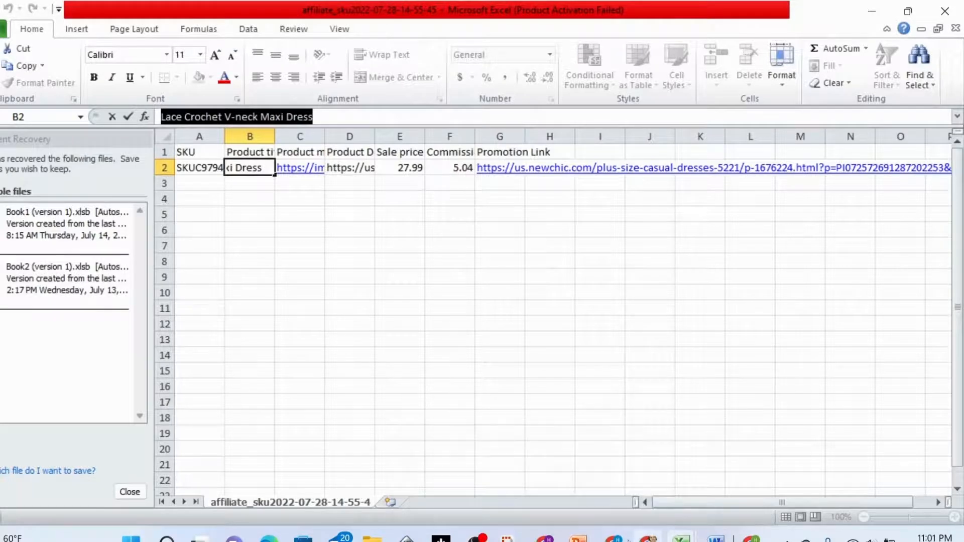
Switch back to Google Sites and paste the title "Lace Crochet V-neck Maxi Dress" into the text box under the dress image
mouse_move(611, 540)
left_click(613, 491)
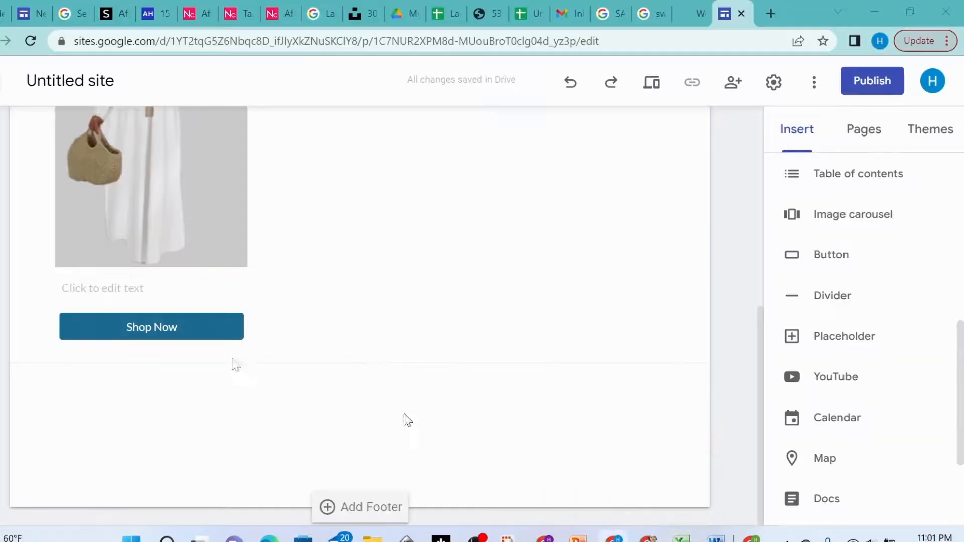
left_click(142, 290)
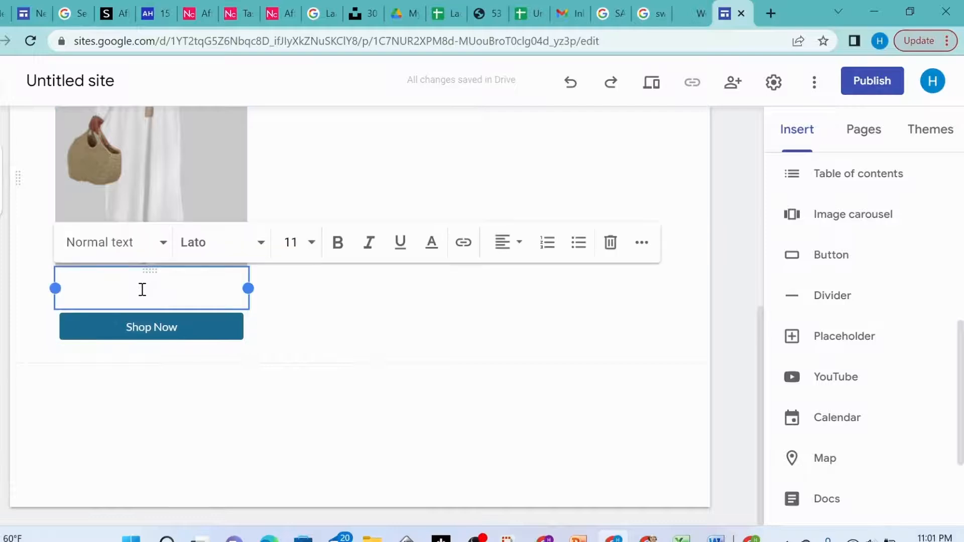
key("ctrl+v")
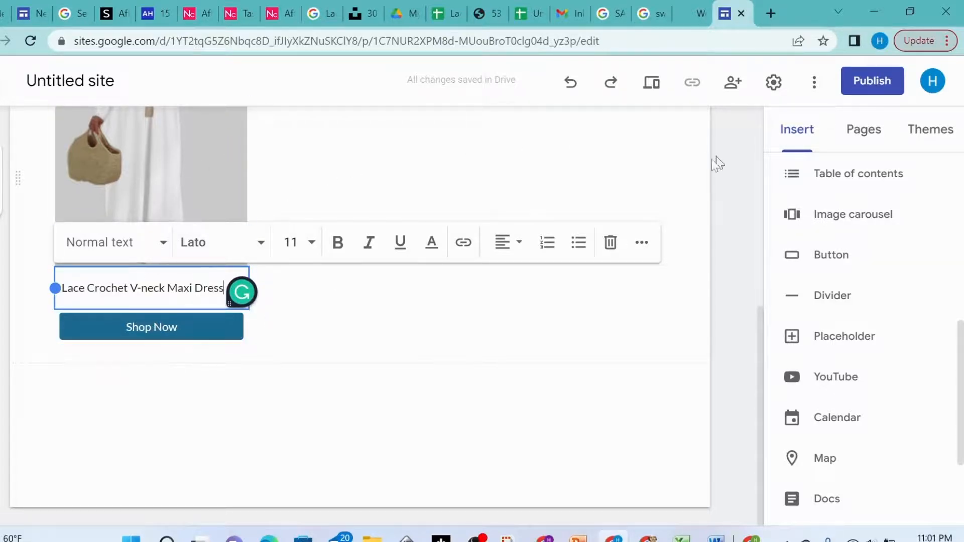
left_click(361, 355)
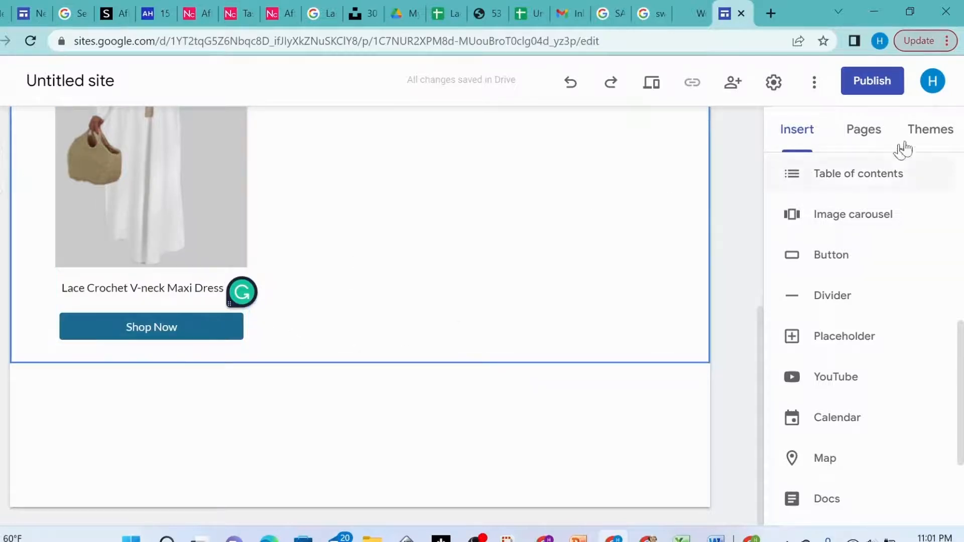
left_click(184, 337)
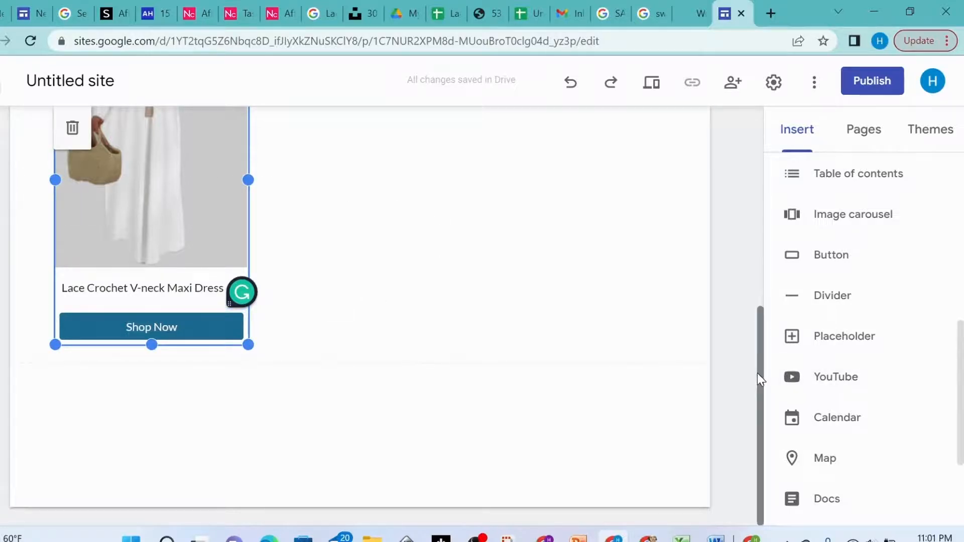
Publish the site to the web under the address "womenfashiondemo"
left_click_drag(757, 372, 755, 317)
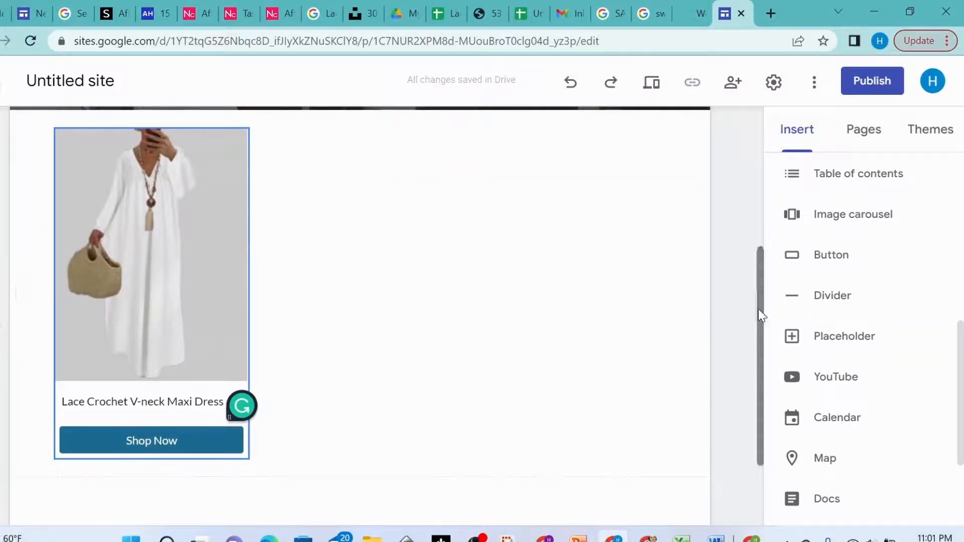
left_click_drag(759, 309, 746, 165)
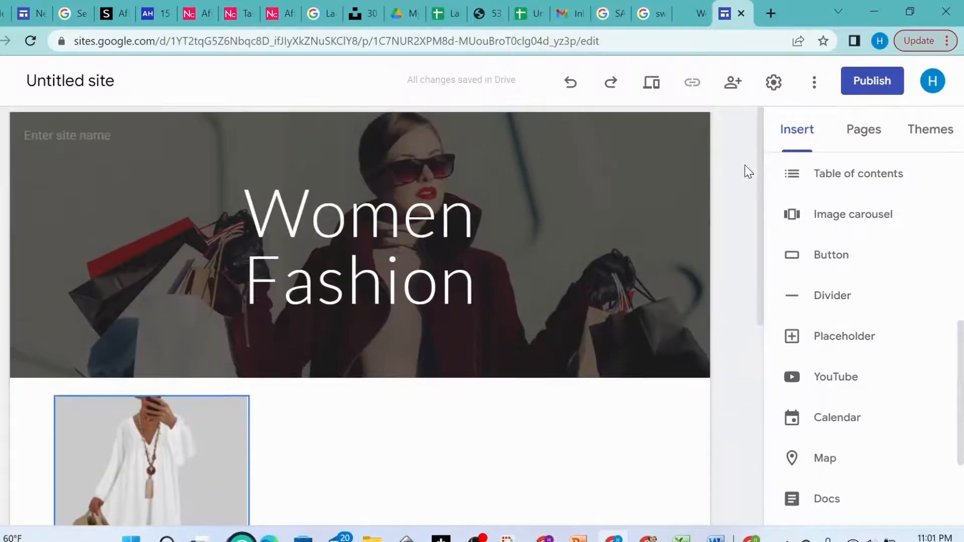
left_click(873, 82)
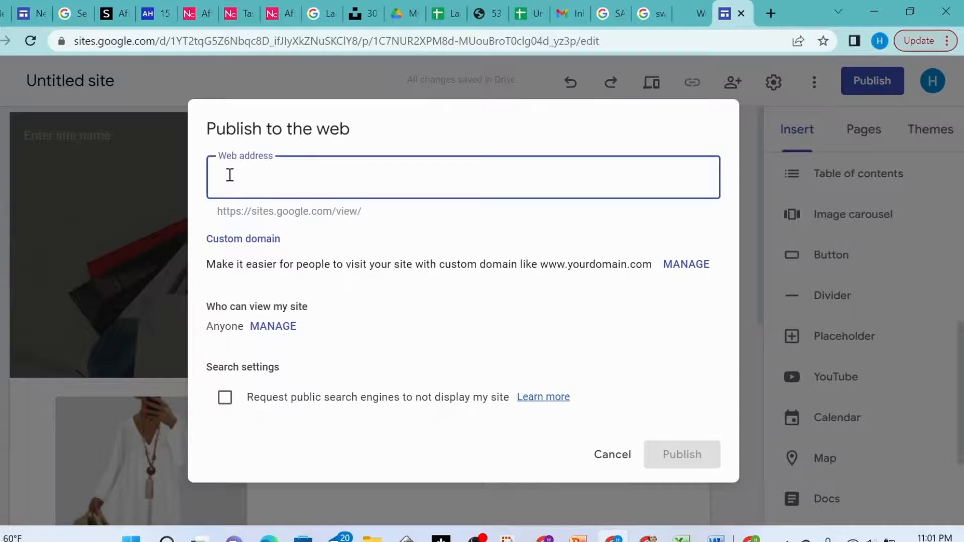
type("w")
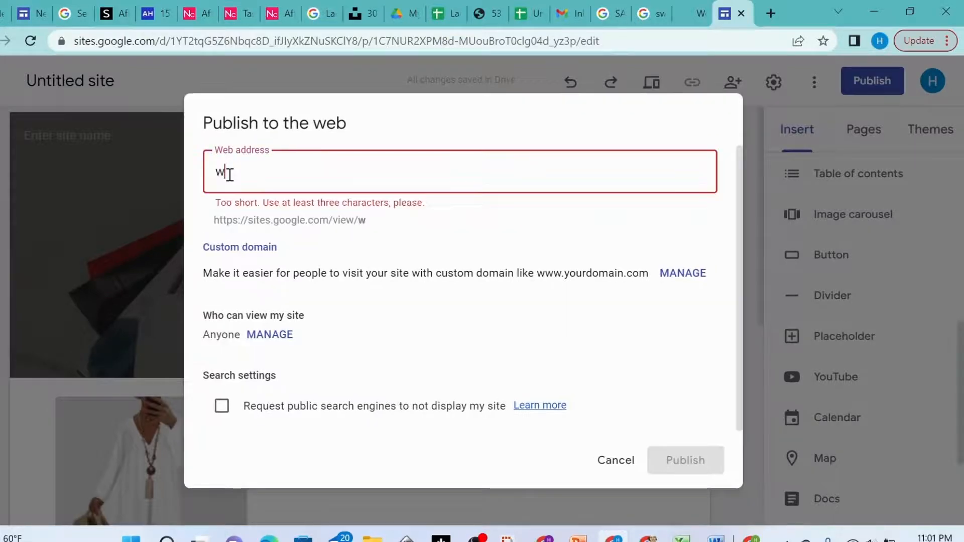
type("omen-")
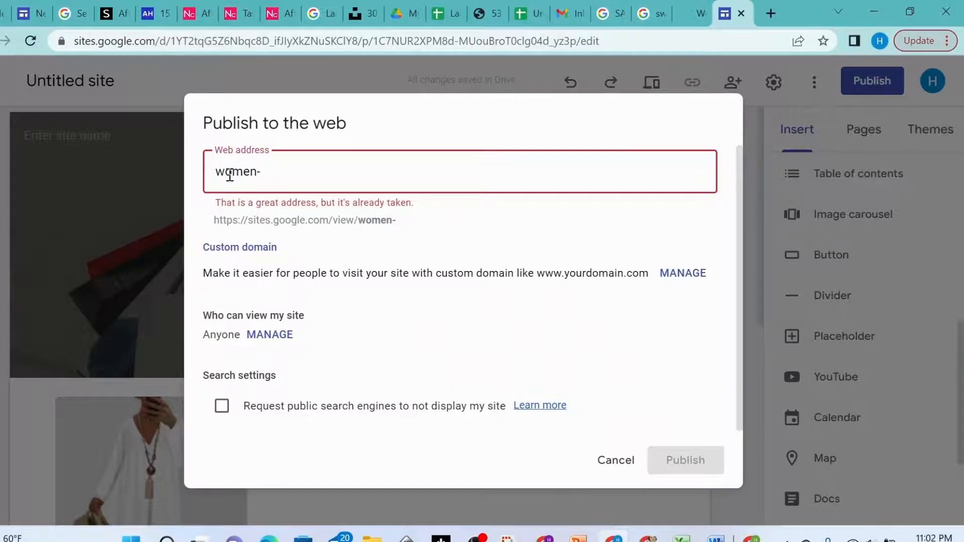
key("BackSpace")
type("fas")
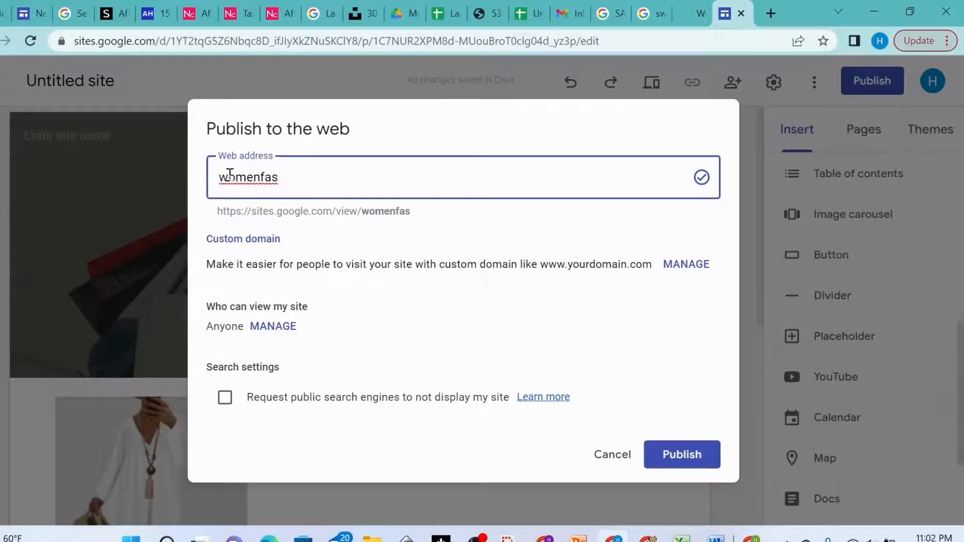
type("hion")
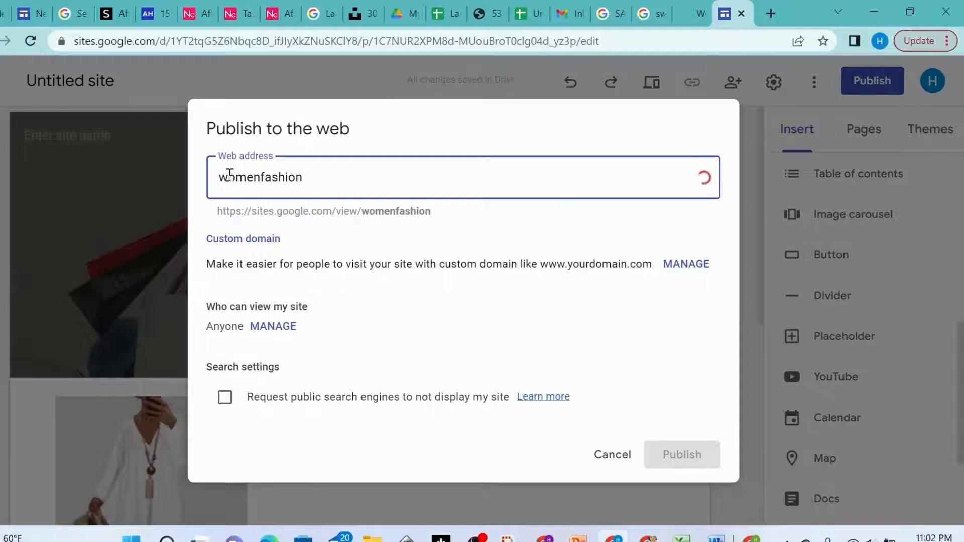
type("-")
key("BackSpace")
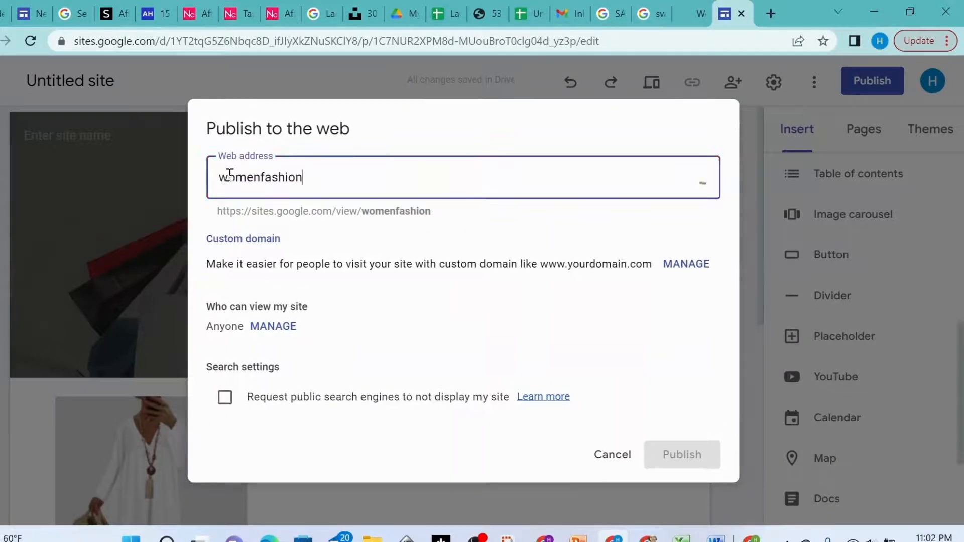
type("dem")
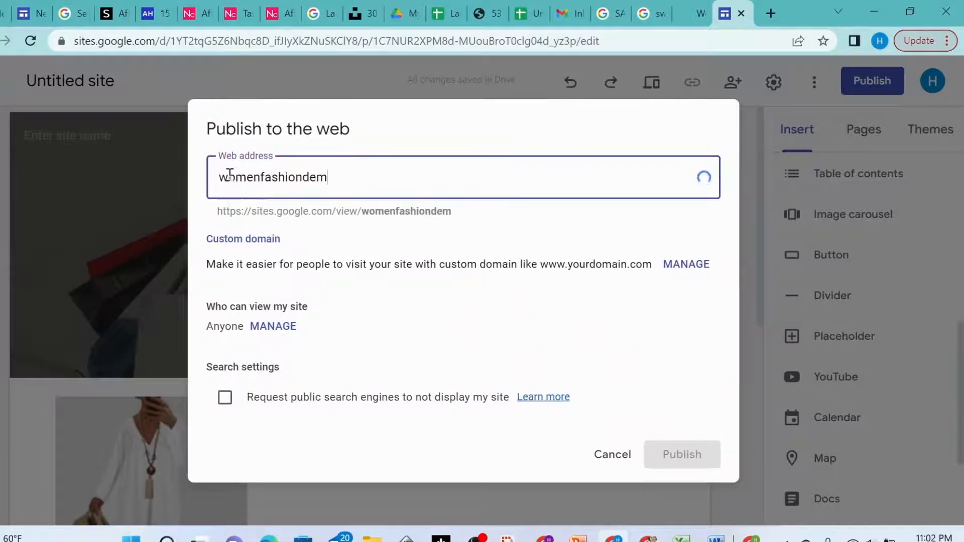
type("o")
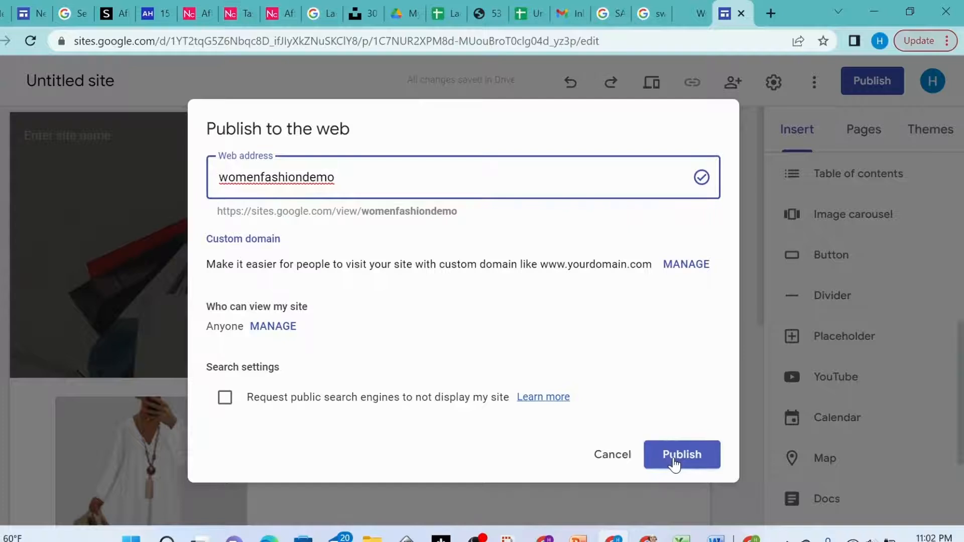
left_click(674, 456)
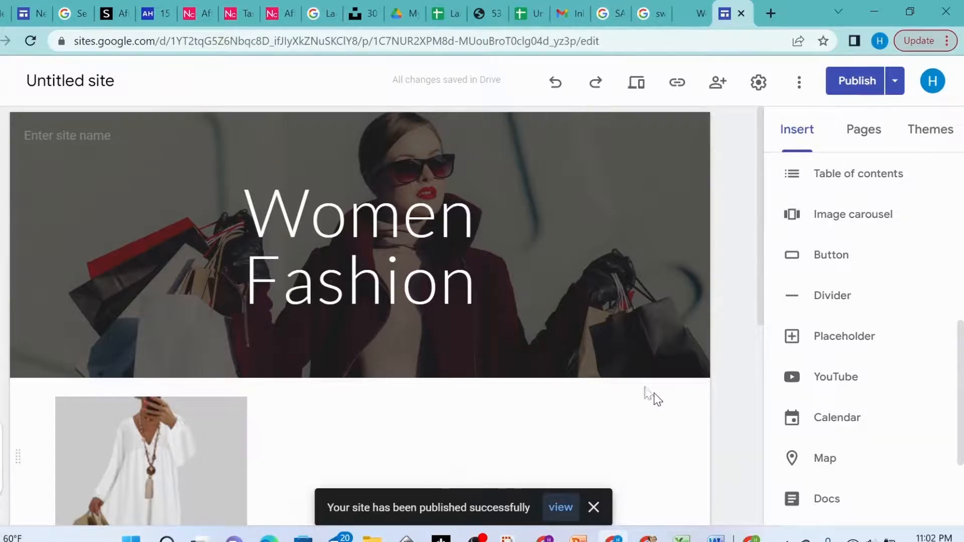
View the published Women Fashion site from banner to Shop Now button, and close it to return to the editor
left_click(564, 510)
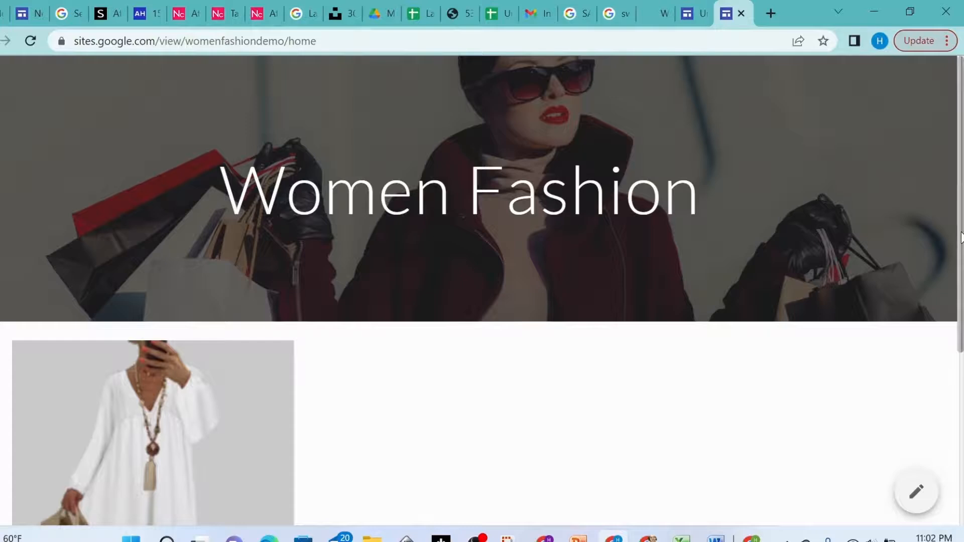
left_click_drag(961, 236, 956, 440)
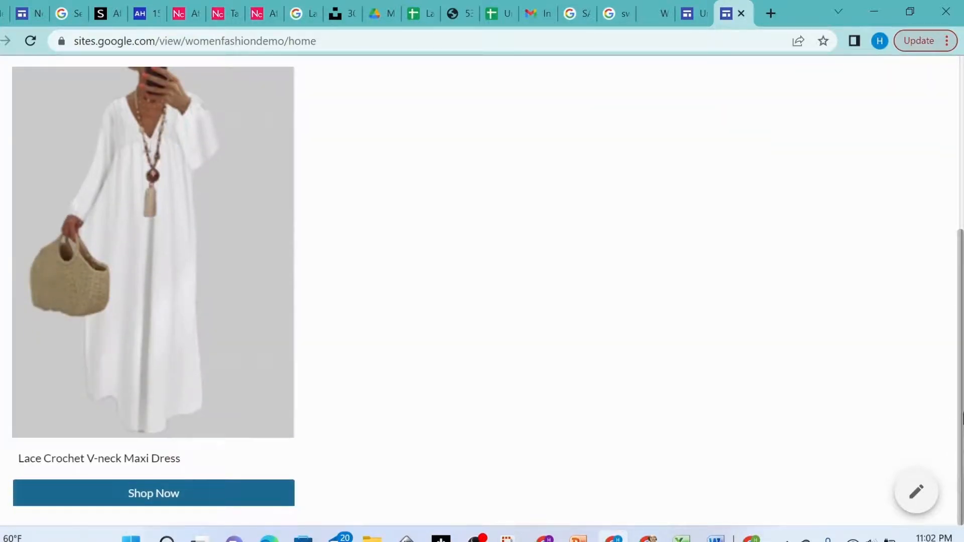
scroll(960, 419, "up", 5)
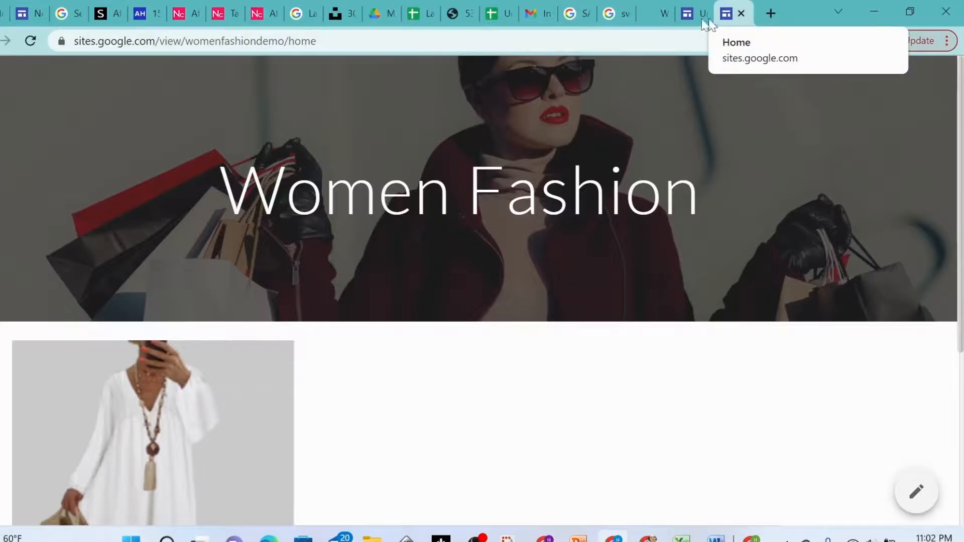
left_click(741, 14)
Remove the readability adjustment from the Women Fashion header image
mouse_move(659, 308)
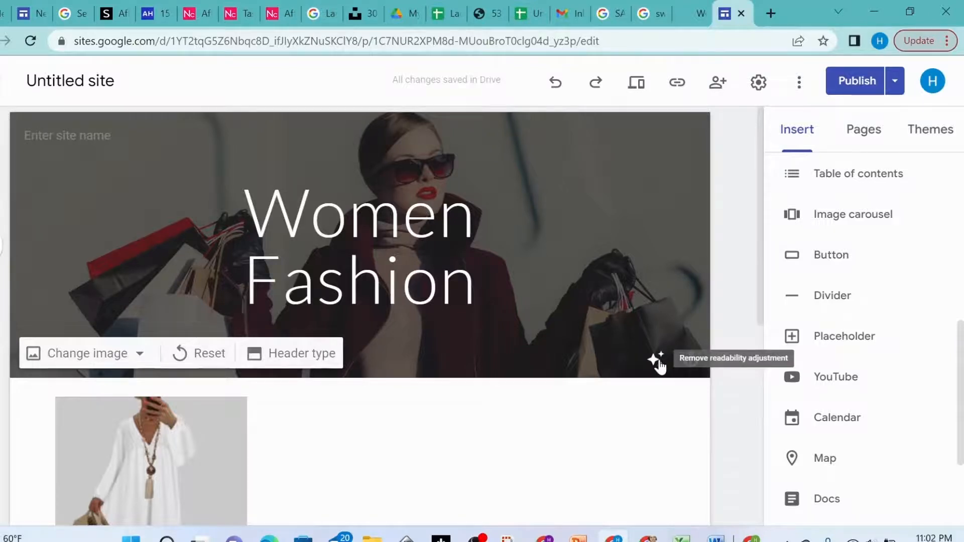
left_click(656, 360)
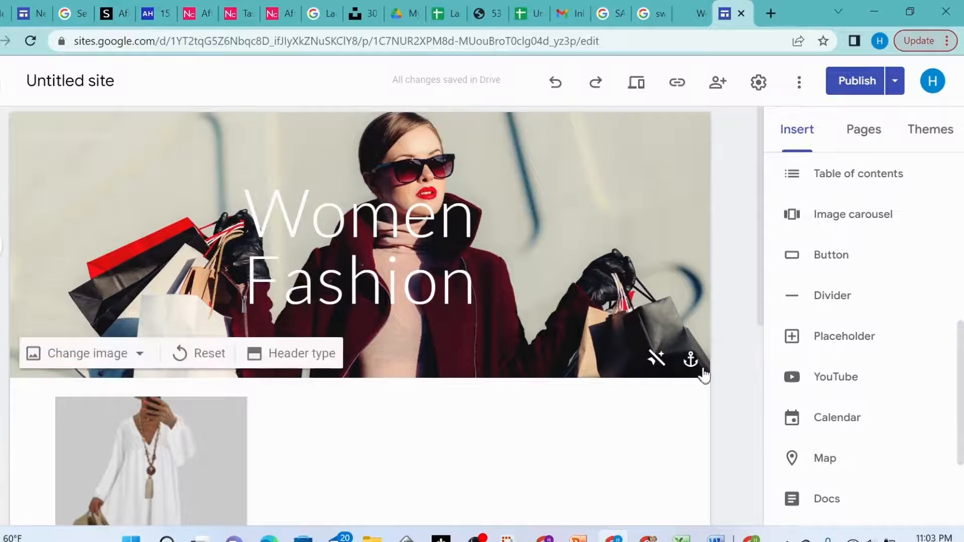
Try anchoring the header image to the top and to the bottom, and restore its centre anchor
left_click(690, 360)
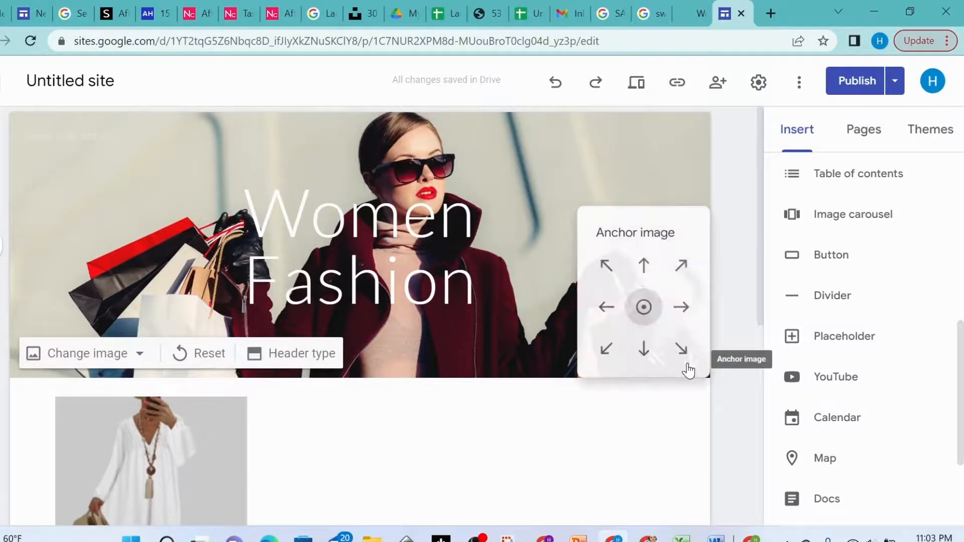
left_click(644, 264)
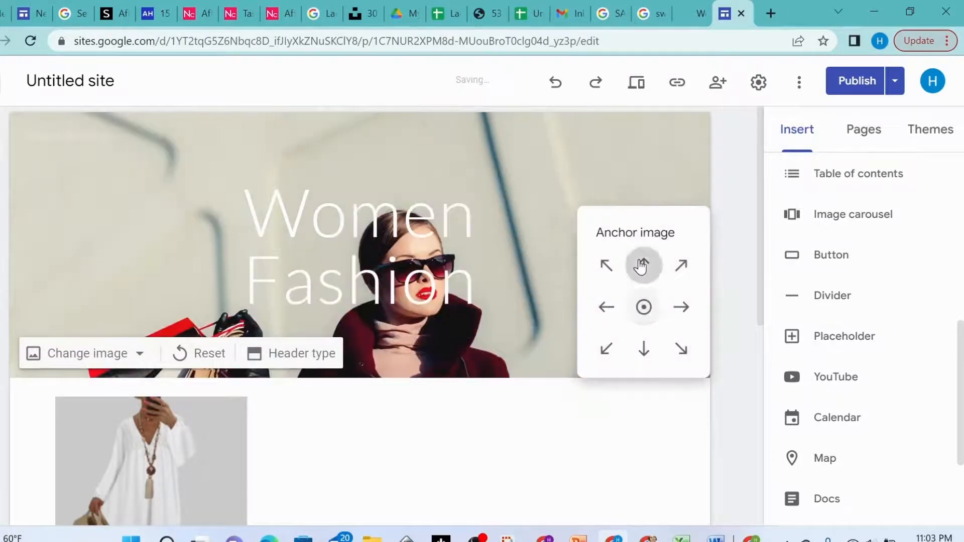
left_click(644, 353)
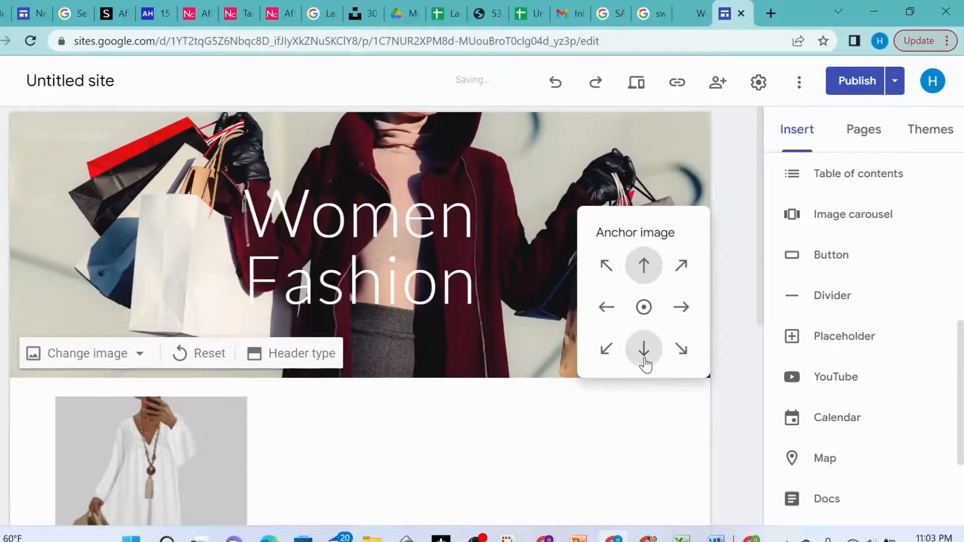
left_click(644, 307)
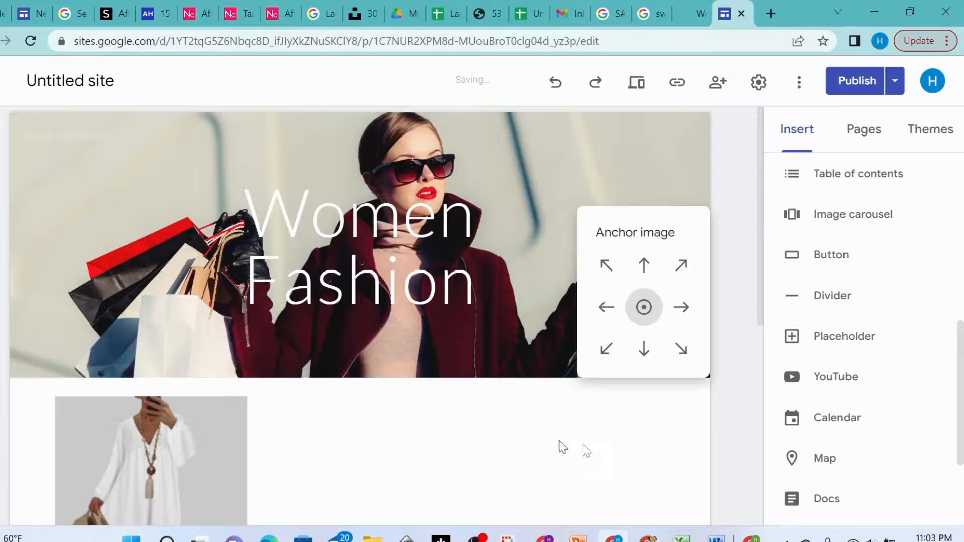
left_click(681, 435)
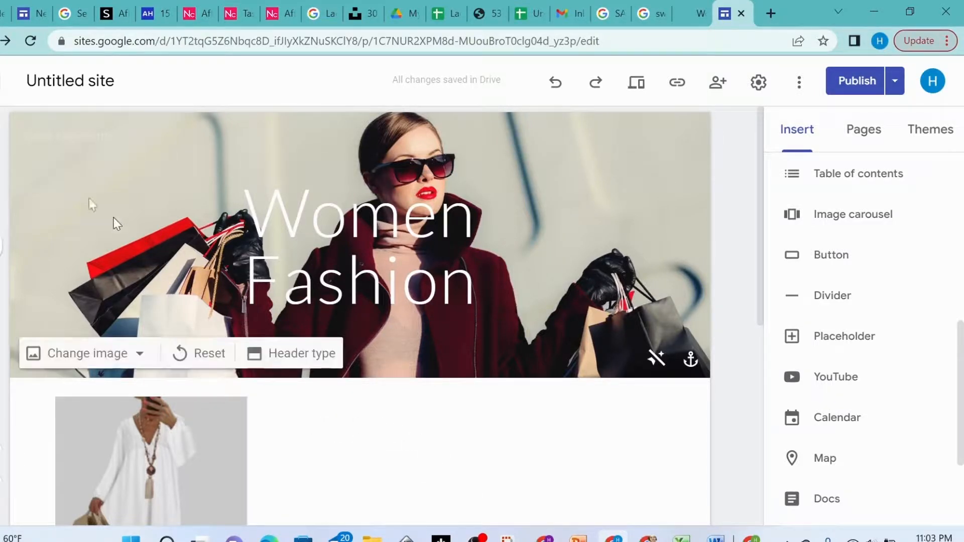
Switch to the New Ladies Fashion site's editor and examine the Home page's header and product layout as an example
left_click(2, 13)
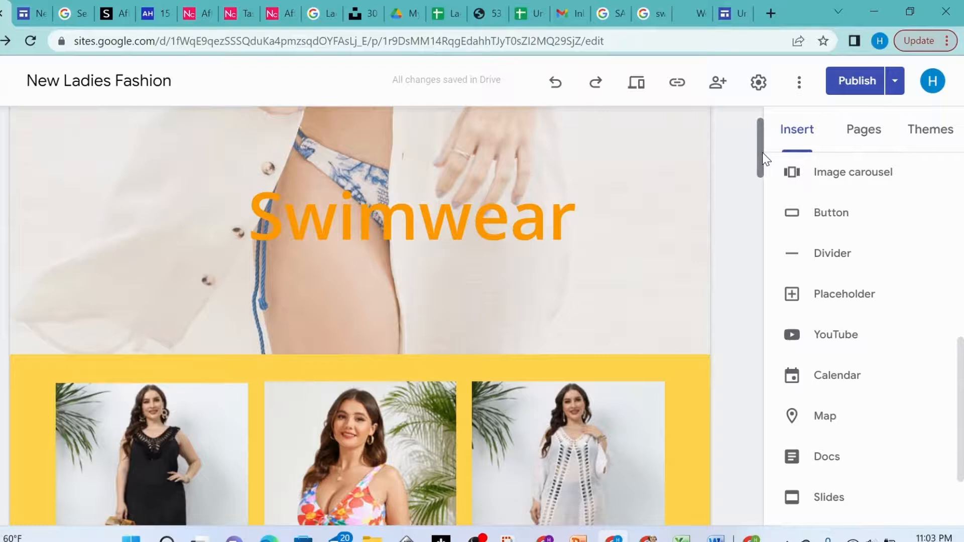
scroll(766, 159, "up", 3)
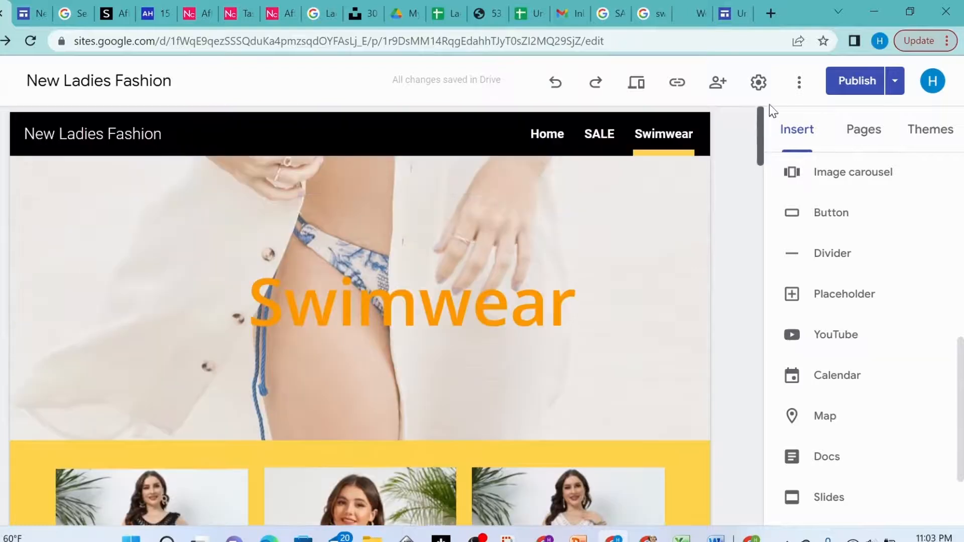
left_click(550, 139)
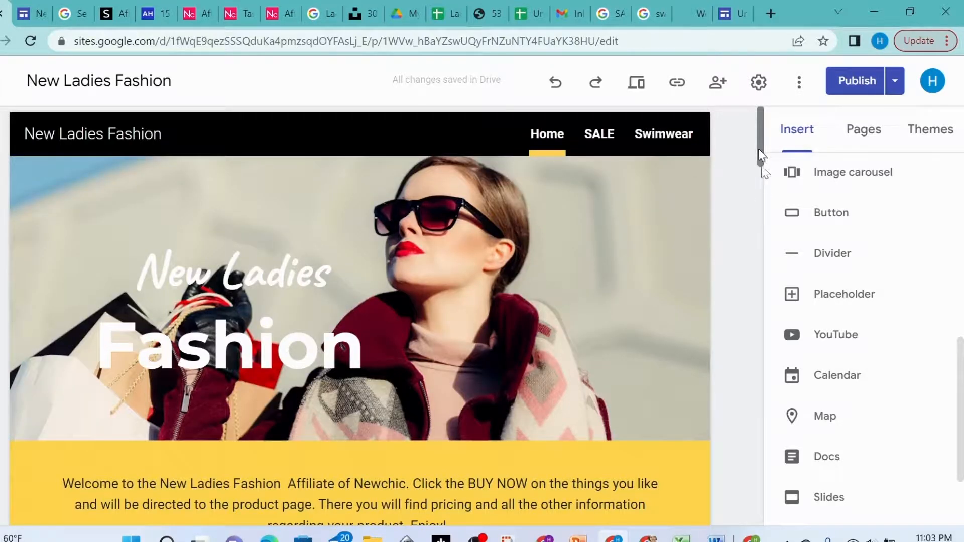
scroll(760, 209, "down", 6)
scroll(758, 286, "down", 15)
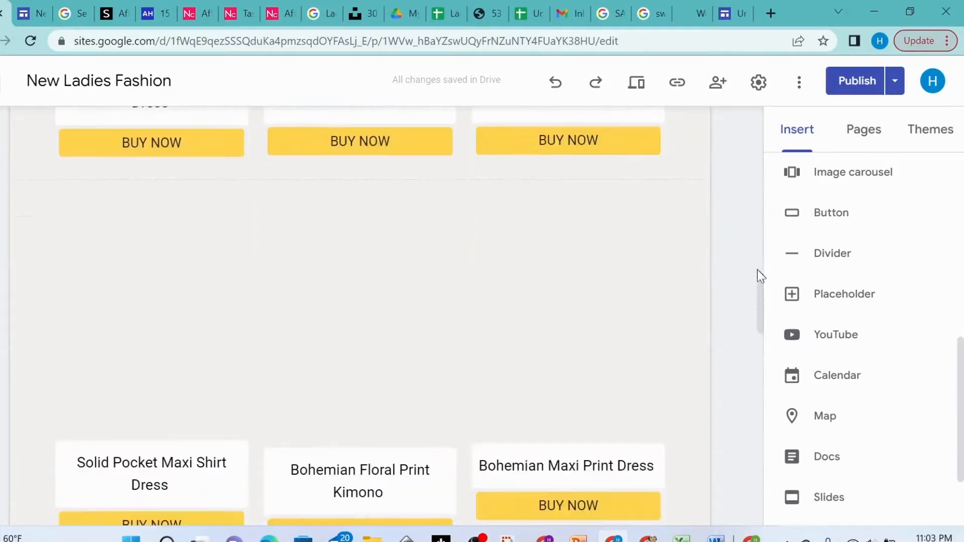
left_click_drag(761, 287, 761, 216)
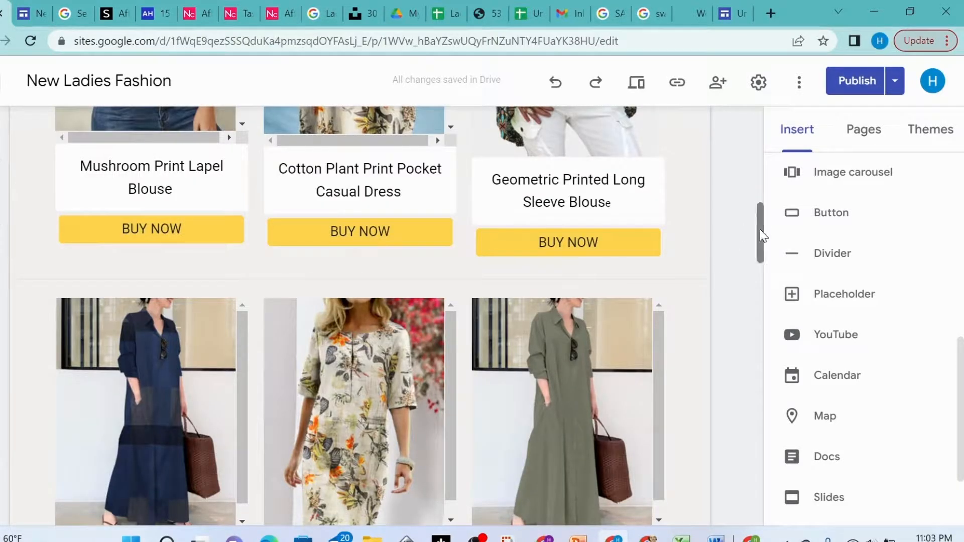
left_click_drag(760, 235, 769, 206)
scroll(766, 208, "down", 2)
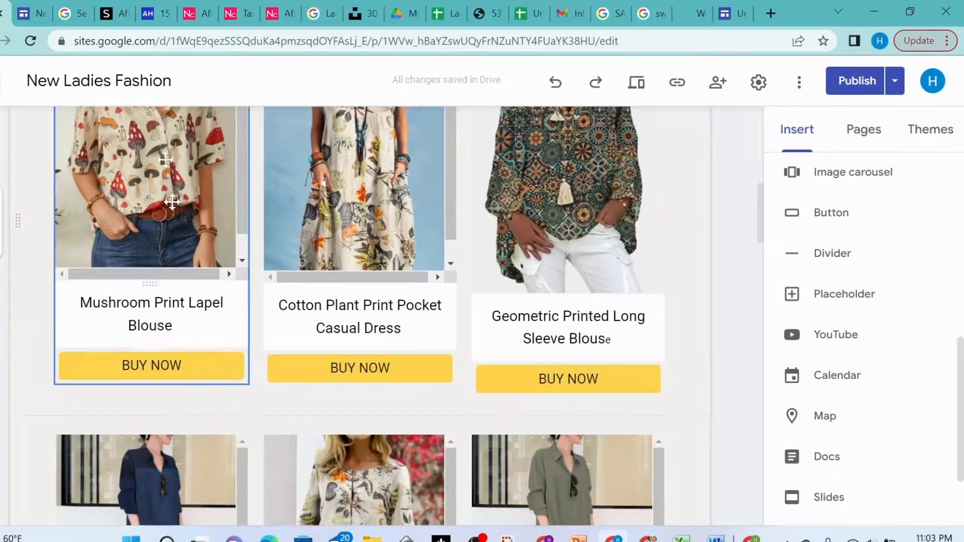
Switch to the published New Ladies Fashion site and review the Home page from its welcome banner through the dress listings
left_click(29, 11)
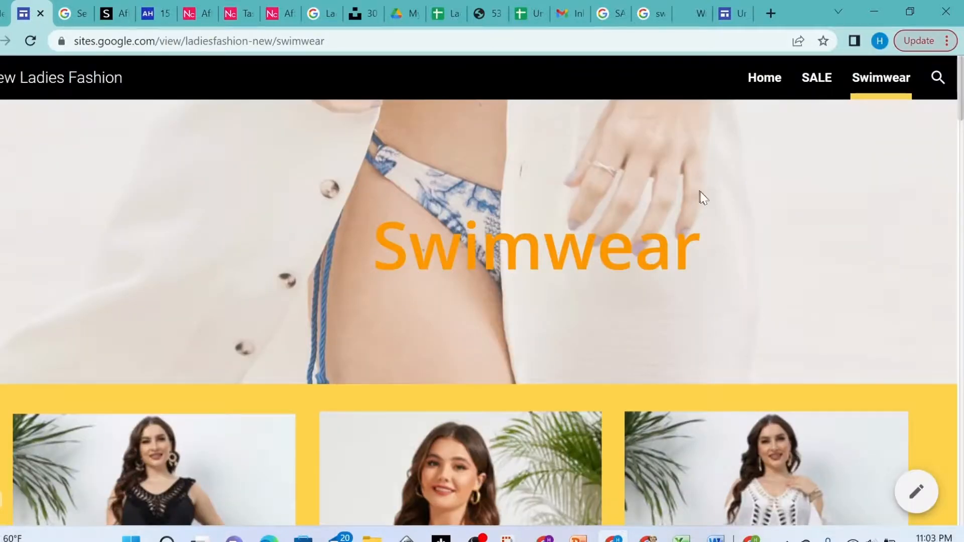
left_click(760, 79)
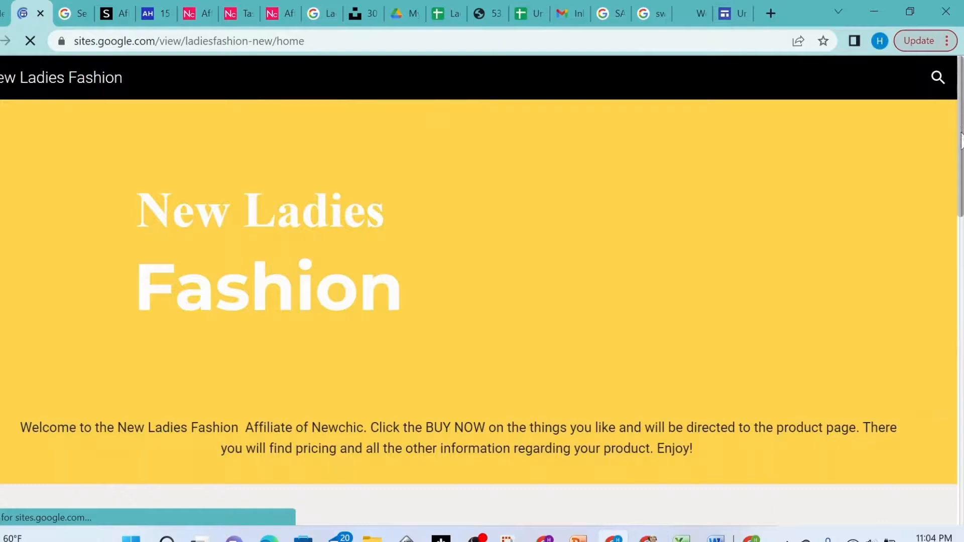
left_click_drag(961, 95, 961, 160)
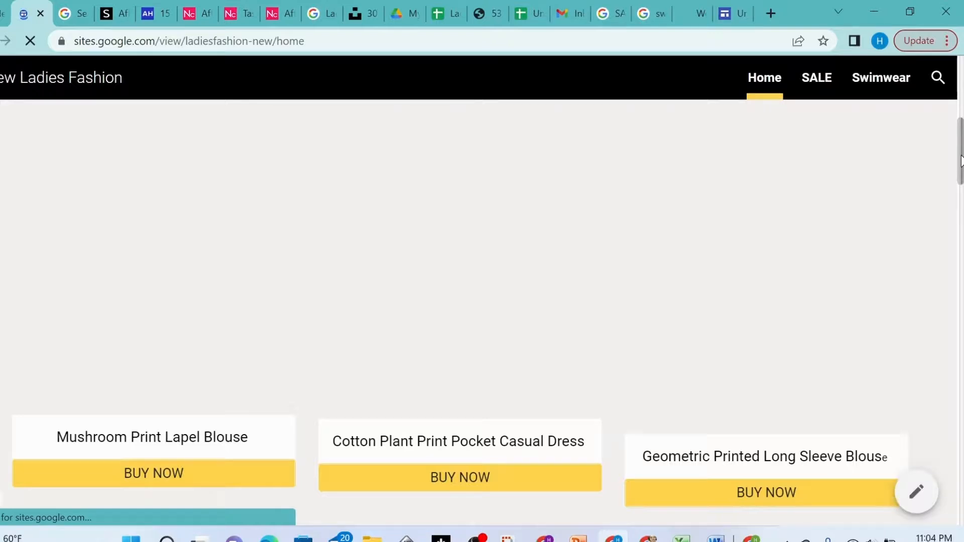
left_click_drag(961, 160, 961, 197)
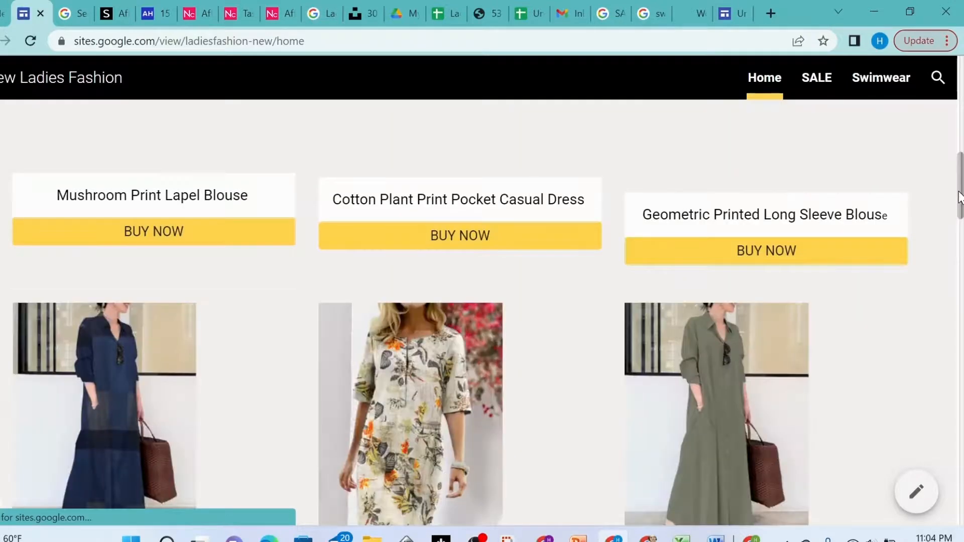
left_click_drag(961, 197, 961, 226)
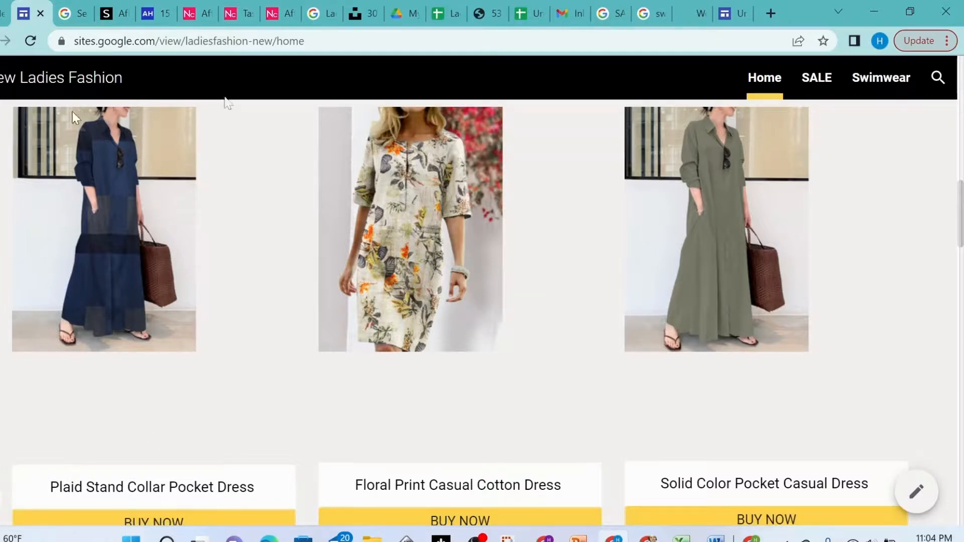
Open the published site's Swimwear page and review its product rows down to the end, returning to the header
left_click(887, 86)
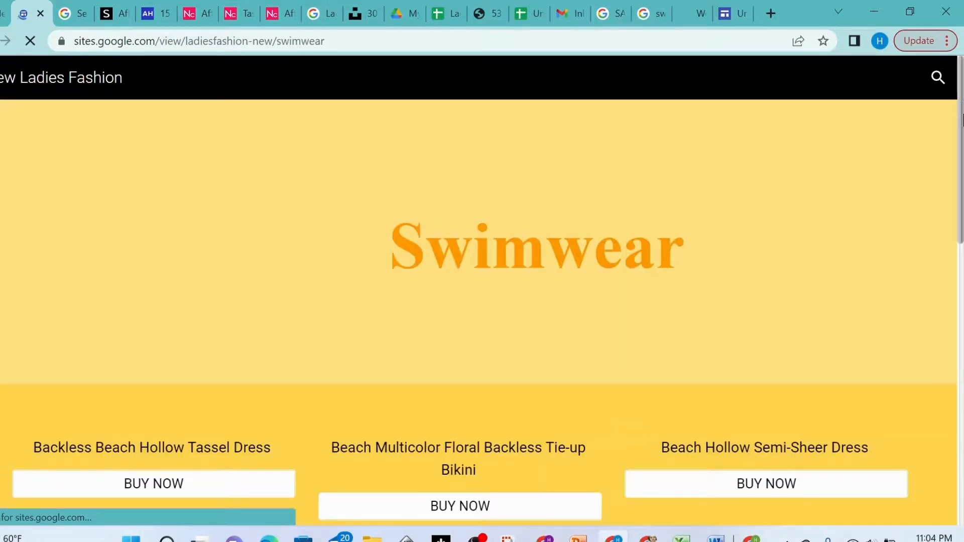
scroll(959, 201, "down", 6)
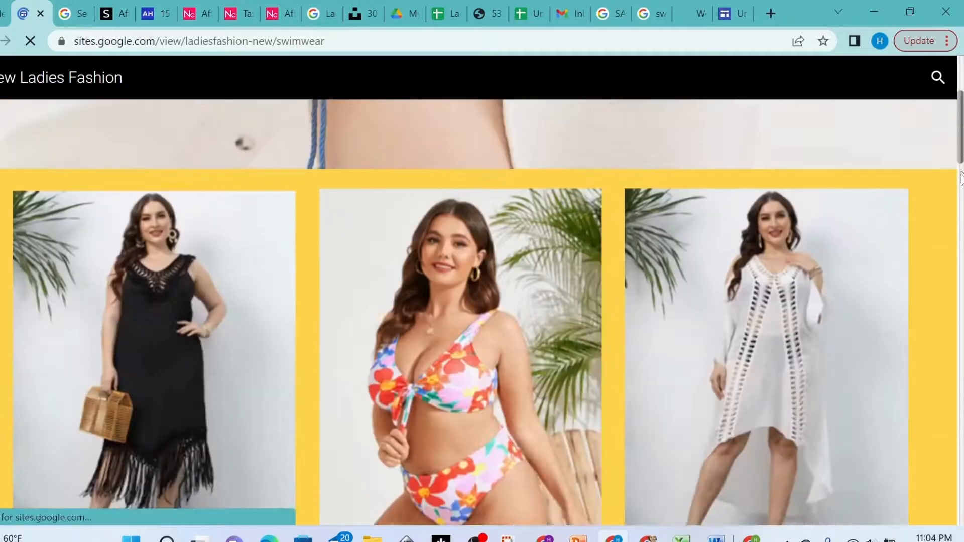
scroll(945, 252, "down", 10)
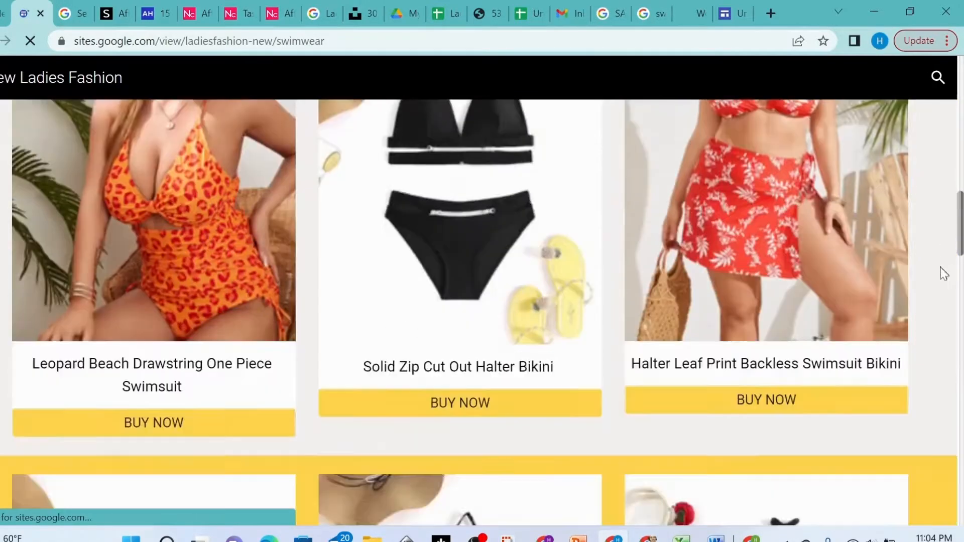
scroll(940, 275, "up", 3)
scroll(950, 236, "up", 4)
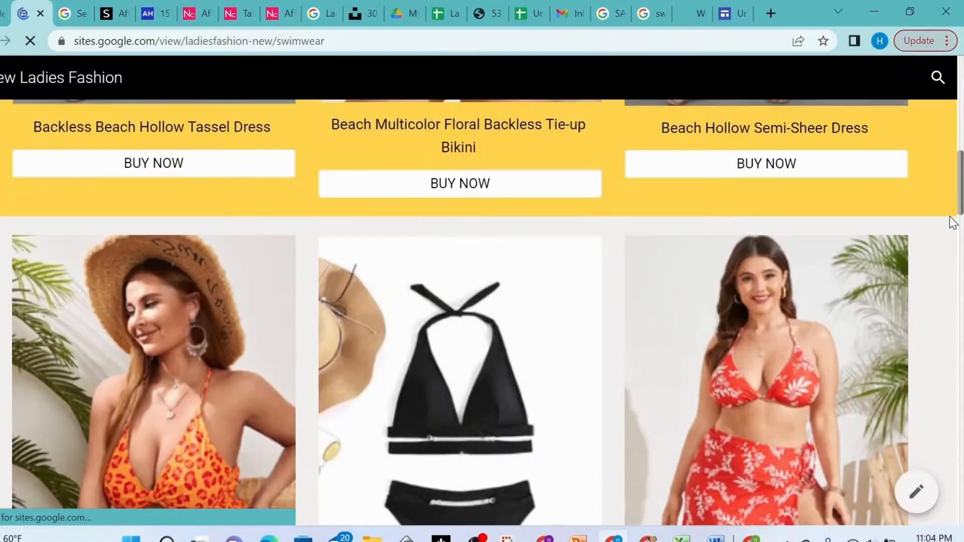
scroll(953, 276, "down", 7)
scroll(957, 287, "down", 10)
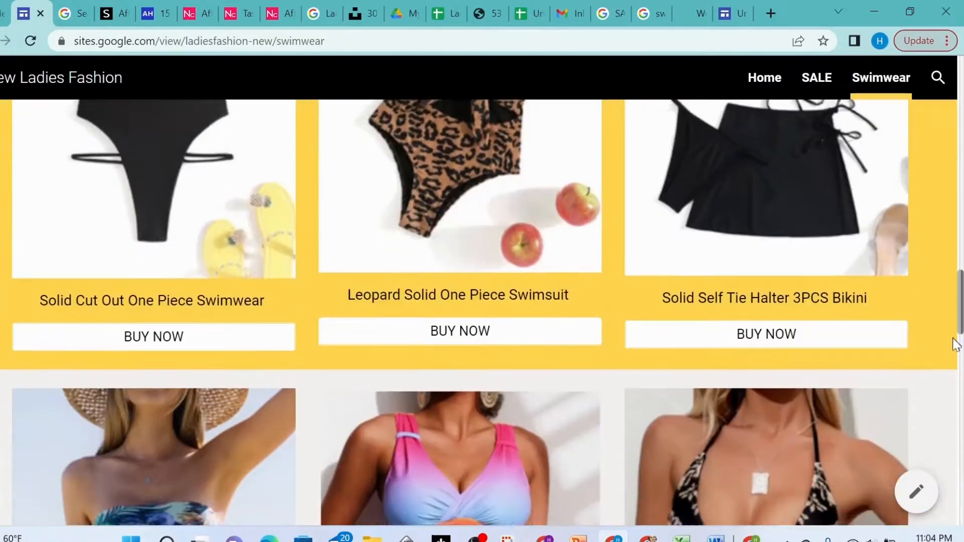
scroll(955, 367, "down", 4)
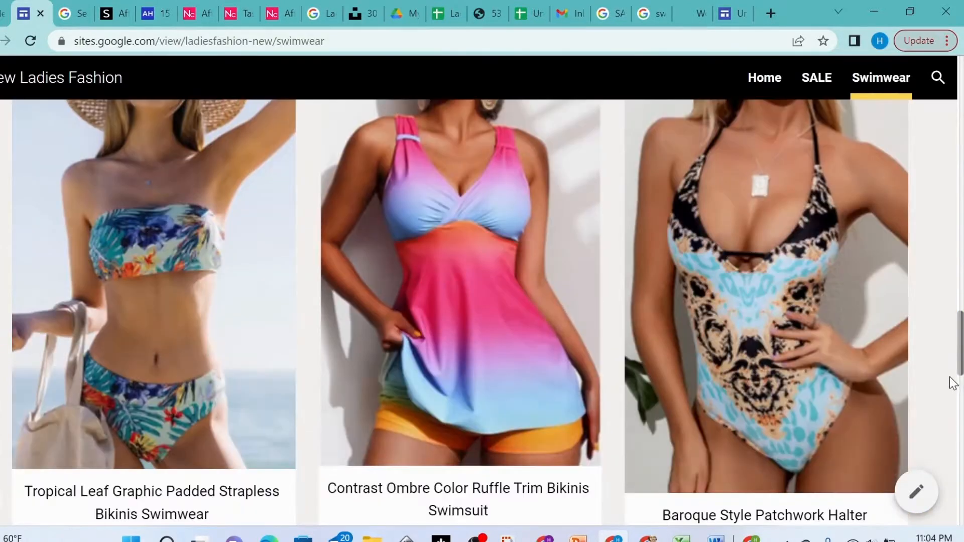
scroll(954, 389, "down", 8)
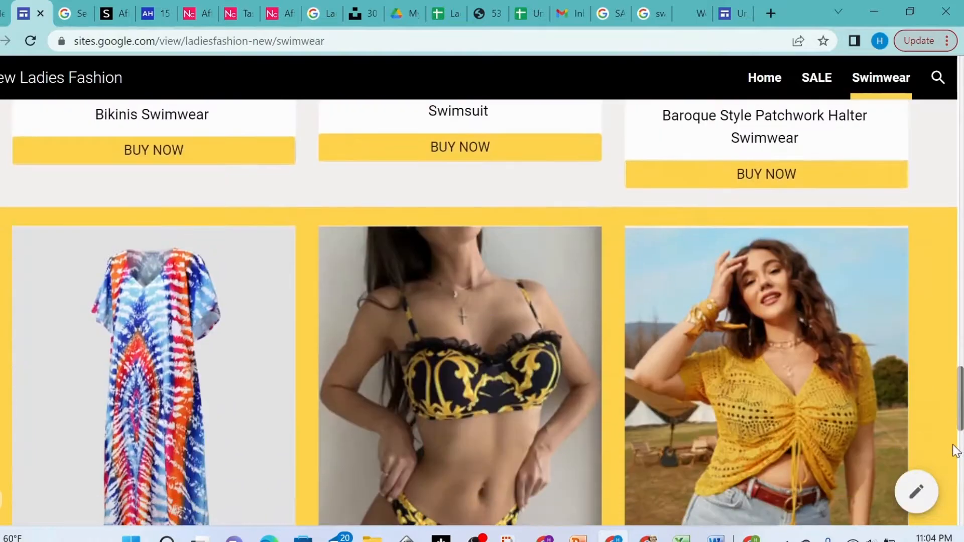
scroll(957, 451, "down", 11)
left_click_drag(962, 493, 963, 90)
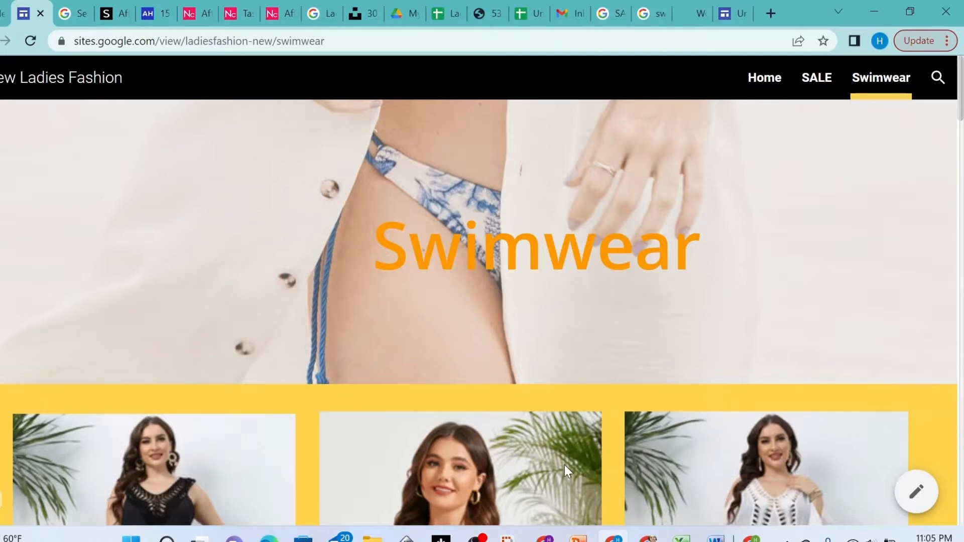
Switch to the New Ladies Fashion Pinterest profile and examine its cover, site link, description and created product pins
mouse_move(545, 538)
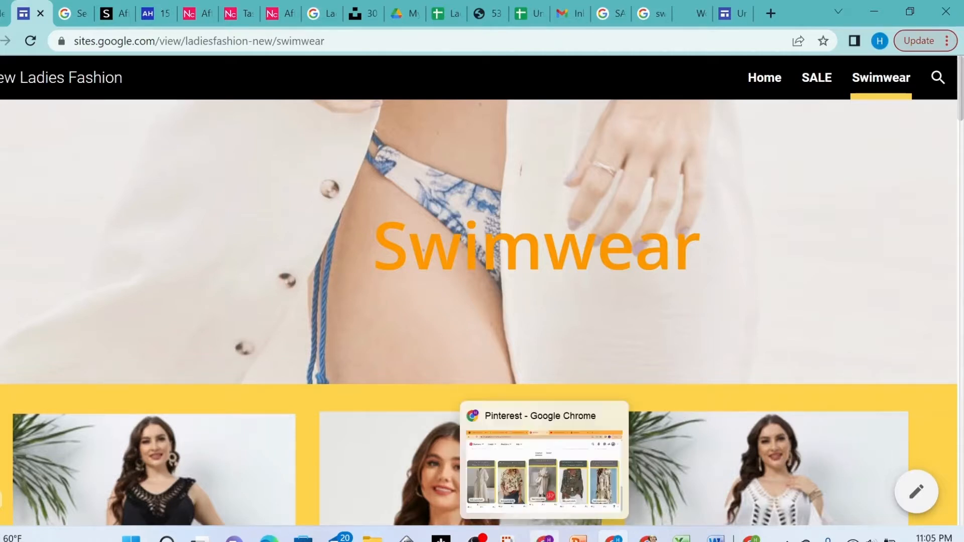
left_click(545, 538)
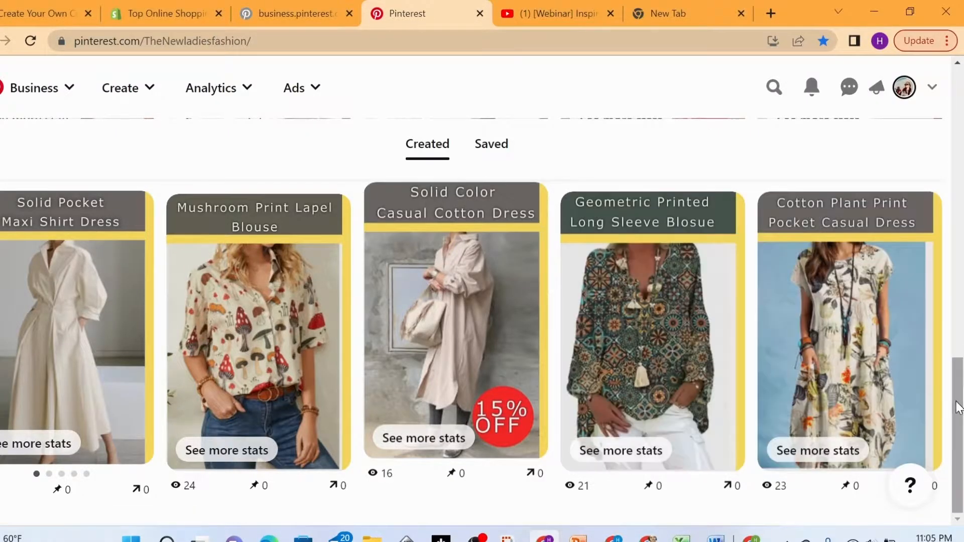
left_click_drag(957, 402, 963, 105)
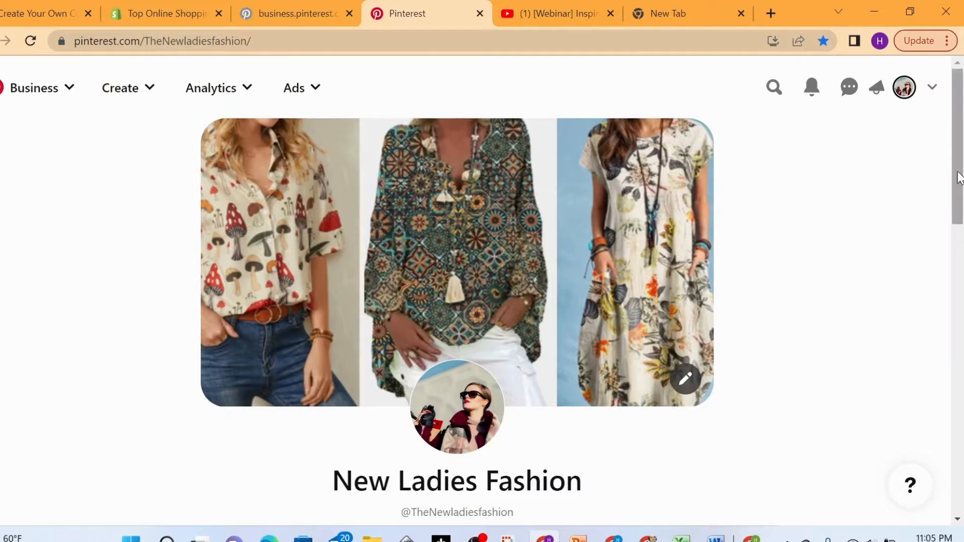
left_click_drag(959, 183, 959, 261)
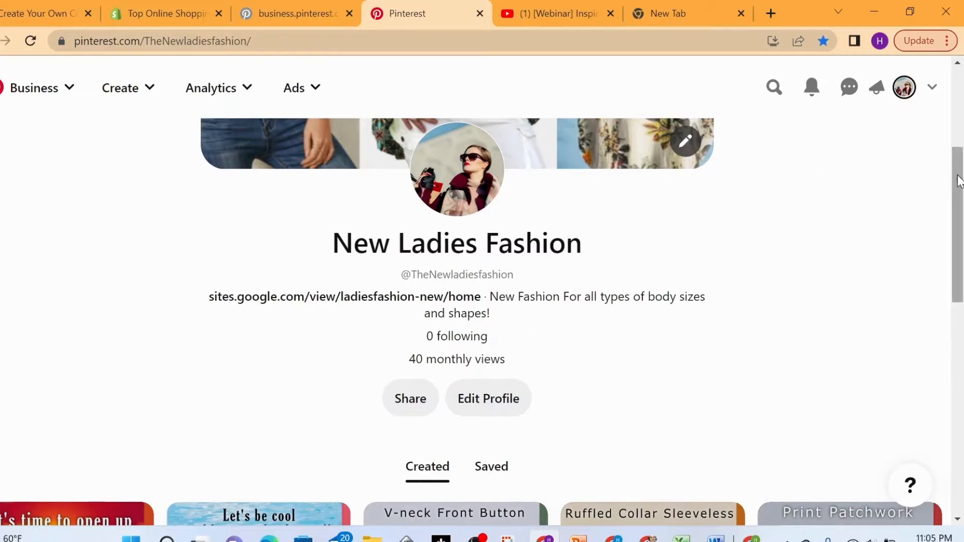
left_click_drag(959, 181, 962, 303)
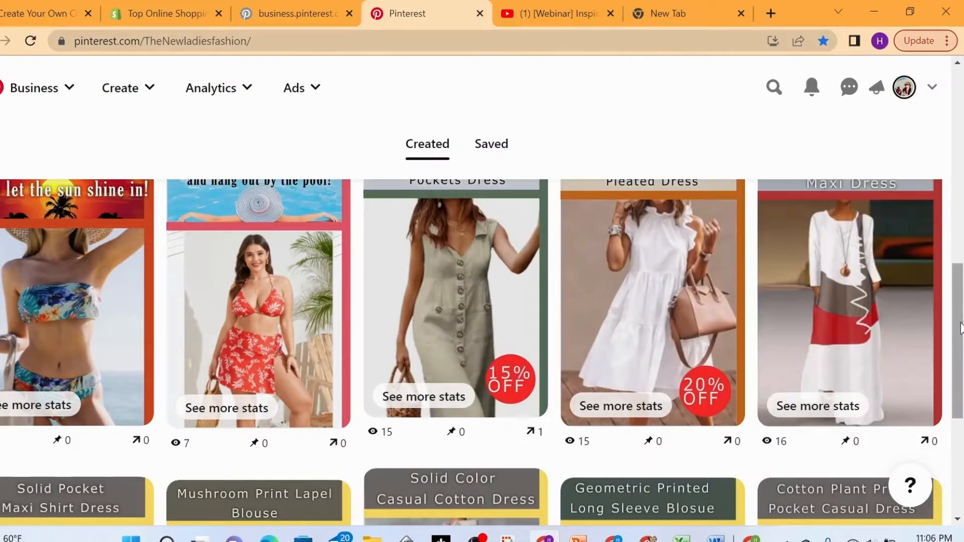
left_click_drag(960, 341, 960, 431)
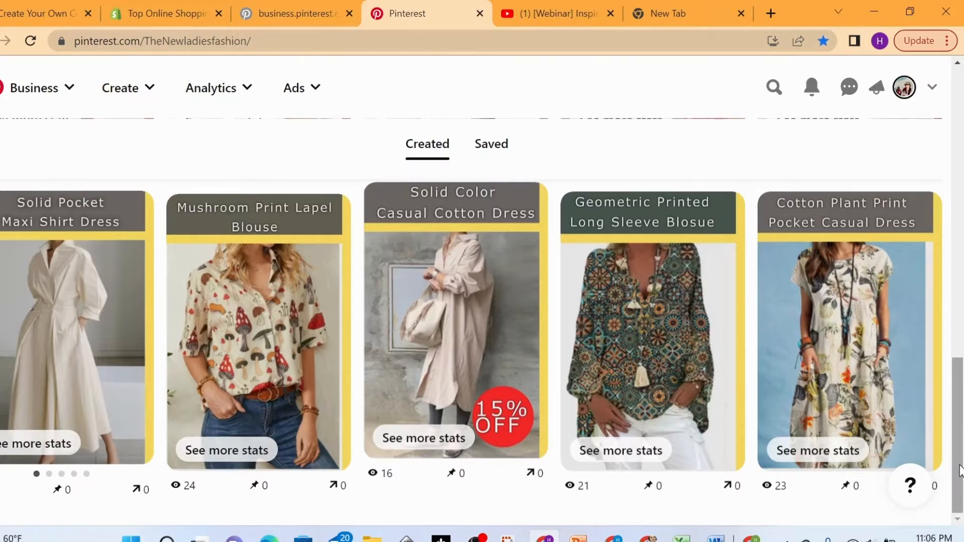
left_click_drag(960, 465, 963, 502)
mouse_move(926, 466)
mouse_move(960, 431)
left_mouse_down()
mouse_move(963, 115)
mouse_move(963, 438)
left_mouse_up()
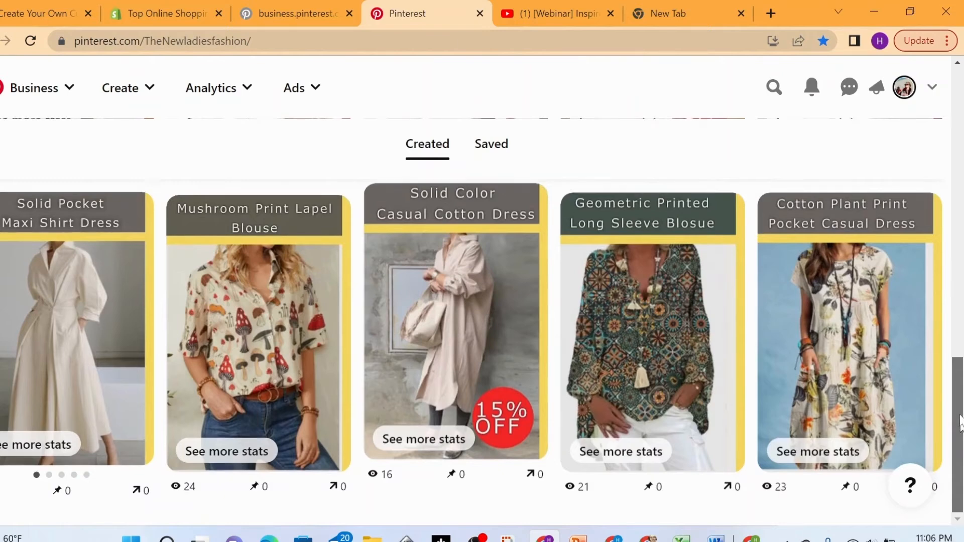
left_click_drag(963, 442, 963, 279)
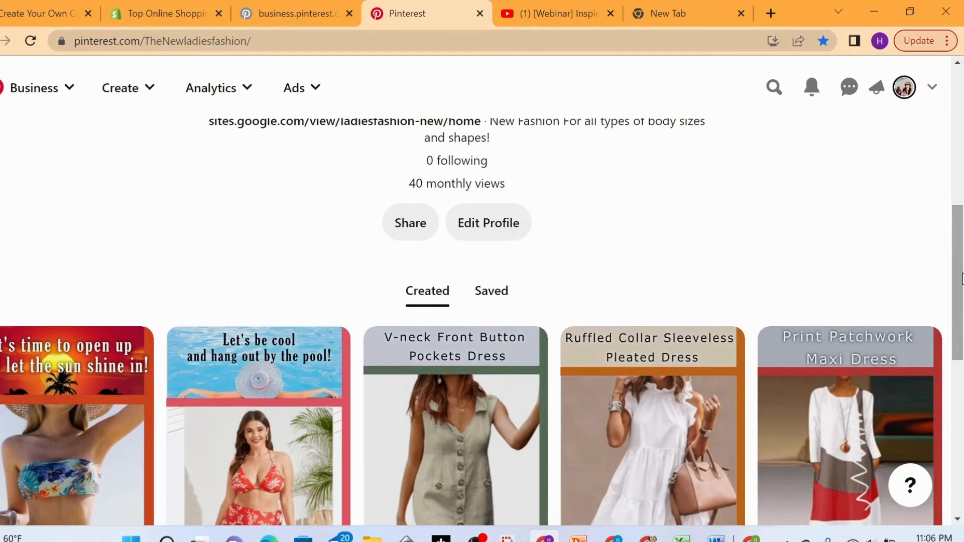